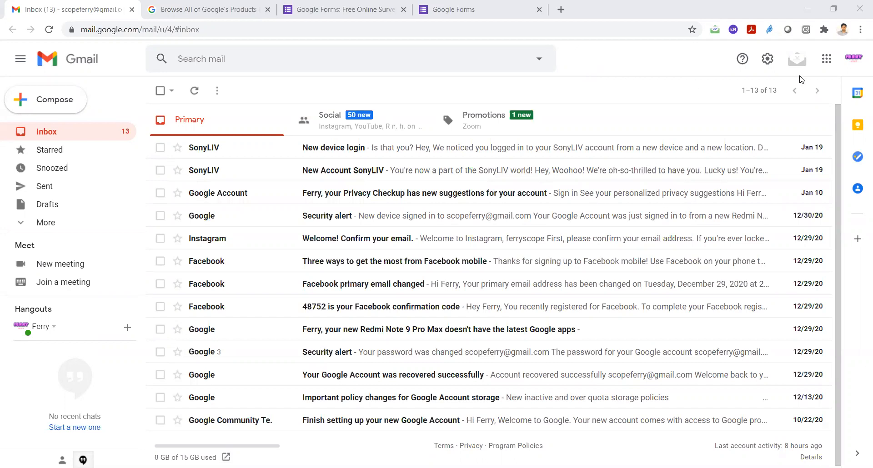
Step: Look through Gmail's Google apps list down to More from Google, and bring up the Google products page
{"action": "left_click", "coordinate": [156, 15]}
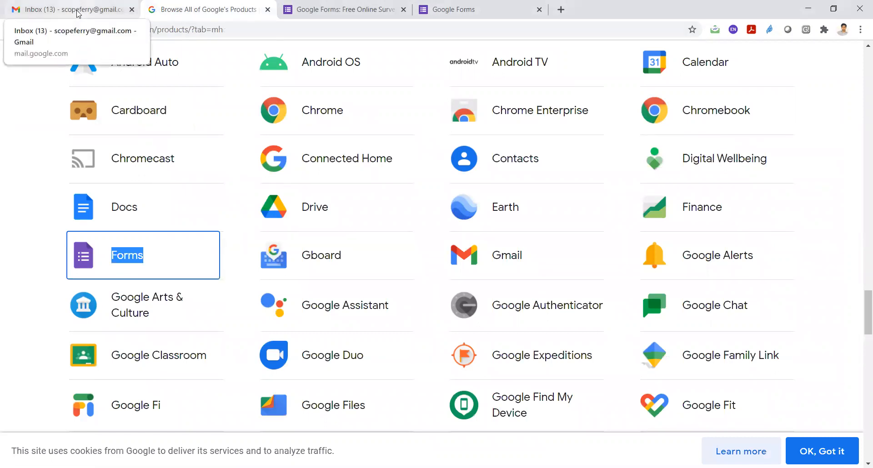
{"action": "left_click", "coordinate": [78, 14]}
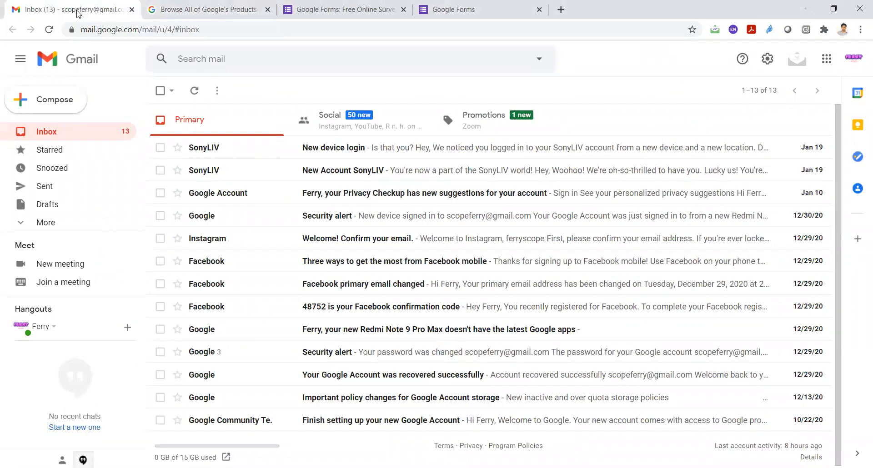
{"action": "left_click", "coordinate": [827, 64]}
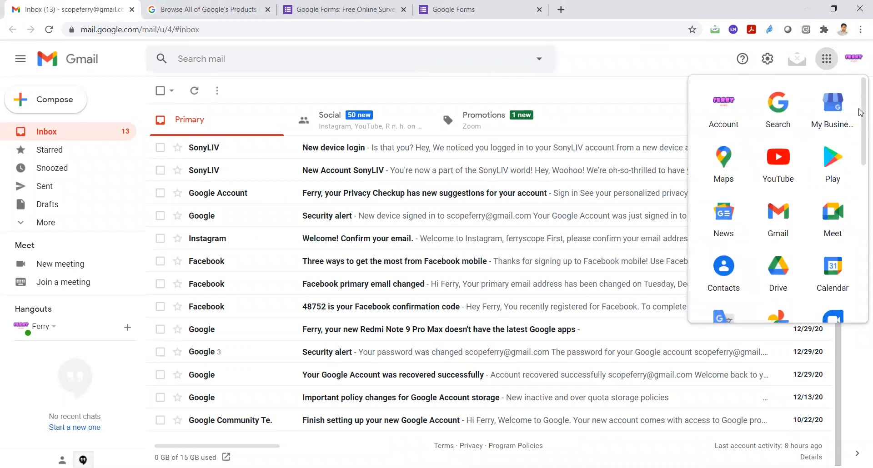
{"action": "left_click_drag", "start_coordinate": [861, 113], "coordinate": [860, 285]}
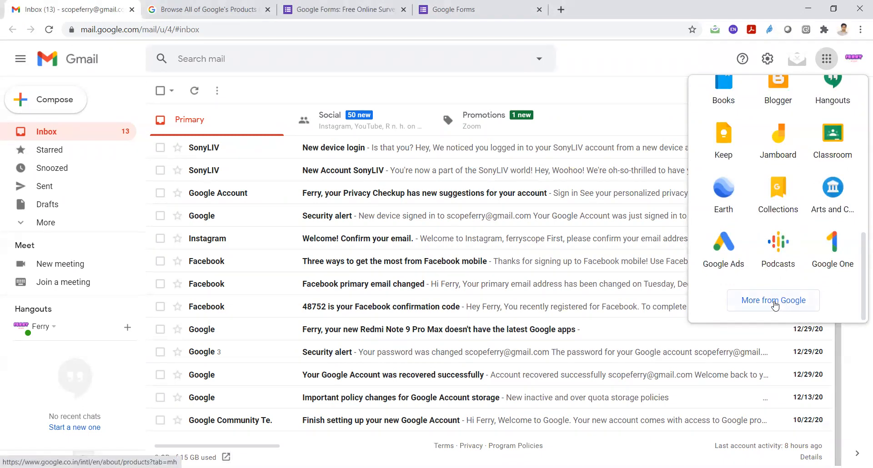
{"action": "left_click", "coordinate": [214, 18]}
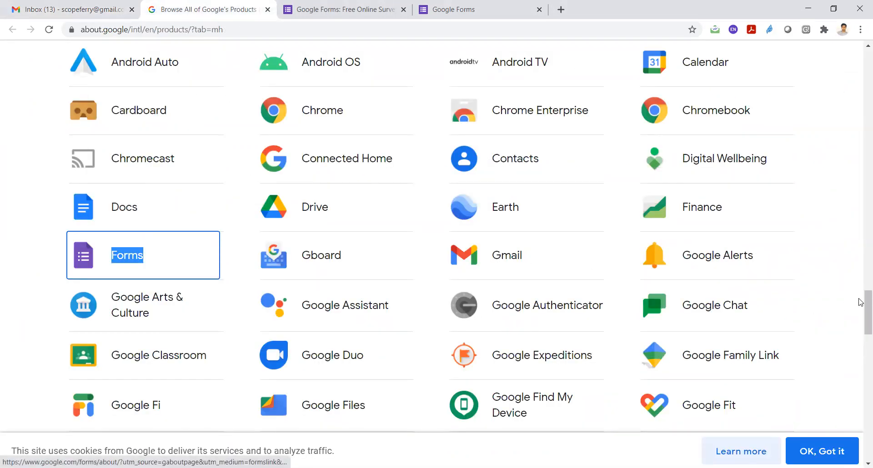
Step: Search the Google products page for "forms" to reach the Forms entry, and go on to the Google Forms template gallery
{"action": "scroll", "coordinate": [861, 316], "scroll_direction": "down", "scroll_amount": 1}
{"action": "scroll", "coordinate": [861, 316], "scroll_direction": "down", "scroll_amount": 1}
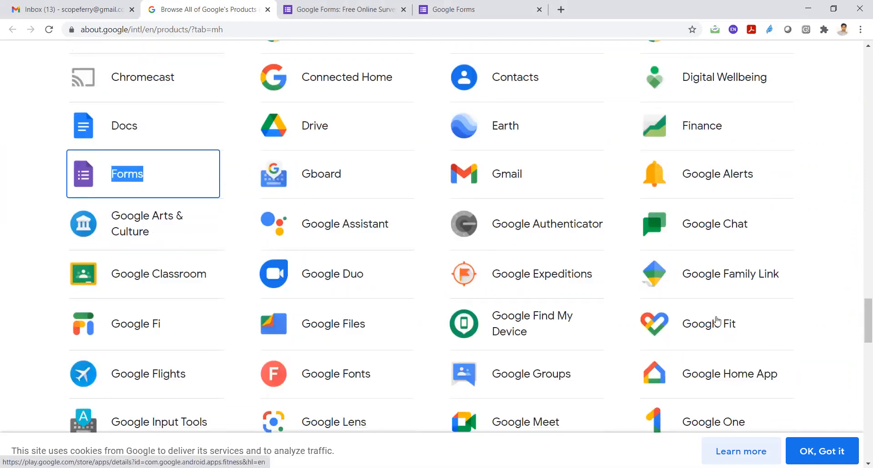
{"action": "left_click_drag", "start_coordinate": [859, 318], "coordinate": [858, 51]}
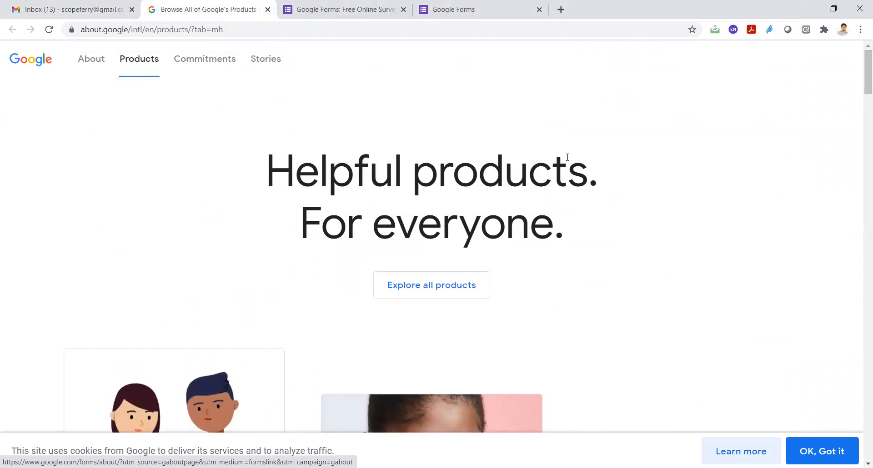
{"action": "key", "text": "ctrl+f"}
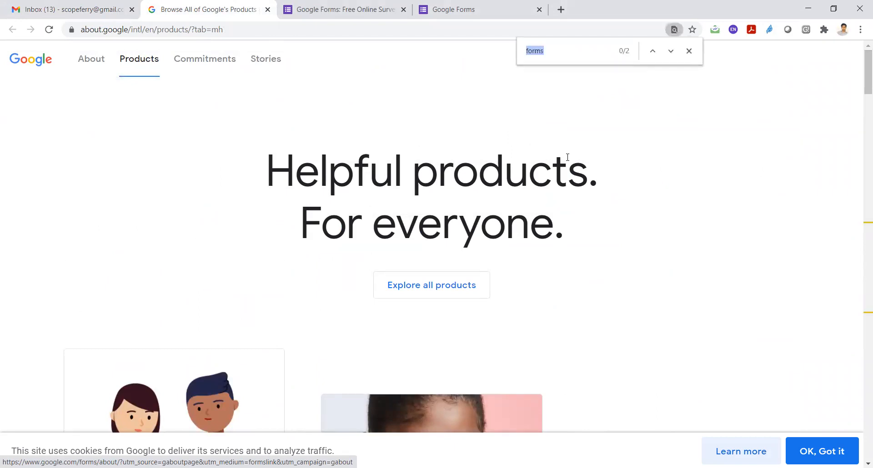
{"action": "key", "text": "Return"}
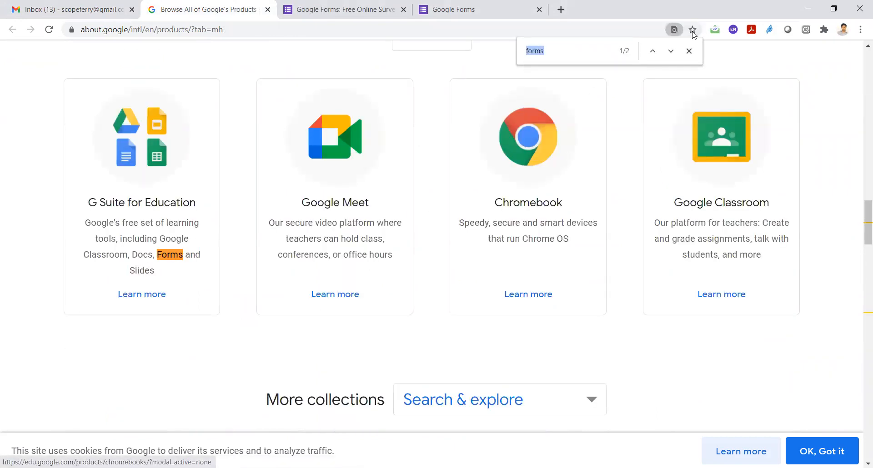
{"action": "left_click", "coordinate": [670, 51]}
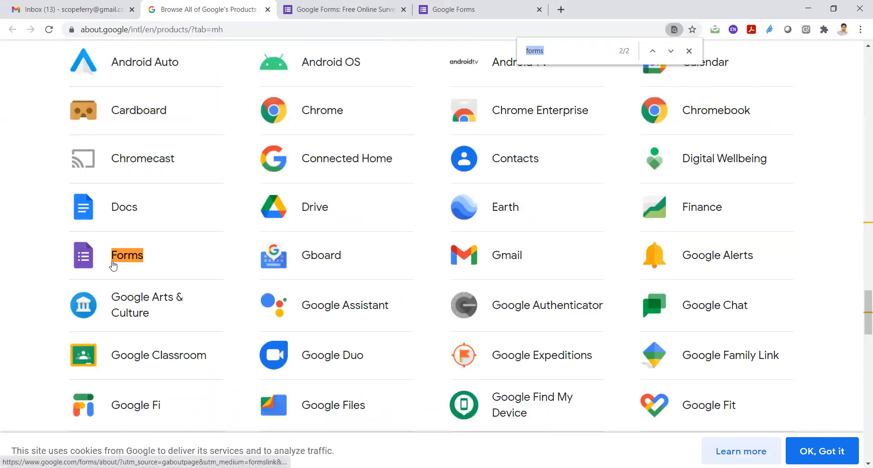
{"action": "left_click", "coordinate": [287, 20]}
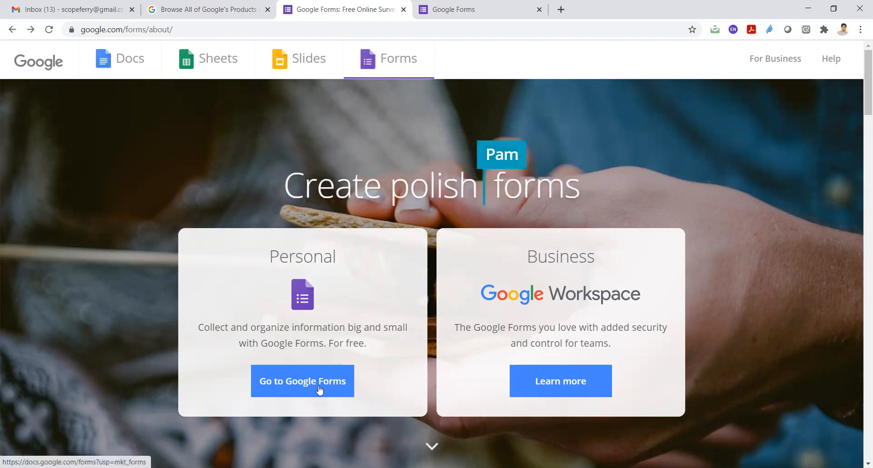
{"action": "left_click", "coordinate": [519, 18]}
Step: Look through the template gallery down to the Education templates and create a blank form, dismissing the form creation tip
{"action": "left_click_drag", "start_coordinate": [860, 309], "coordinate": [860, 157]}
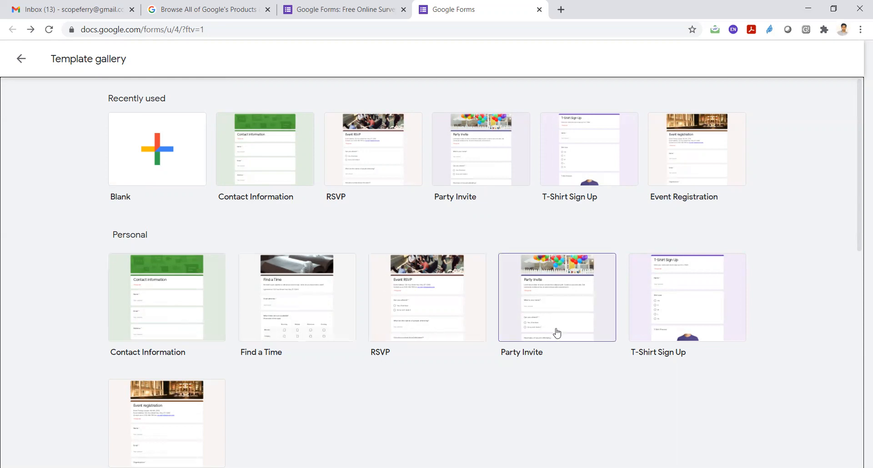
{"action": "left_click_drag", "start_coordinate": [859, 241], "coordinate": [859, 446]}
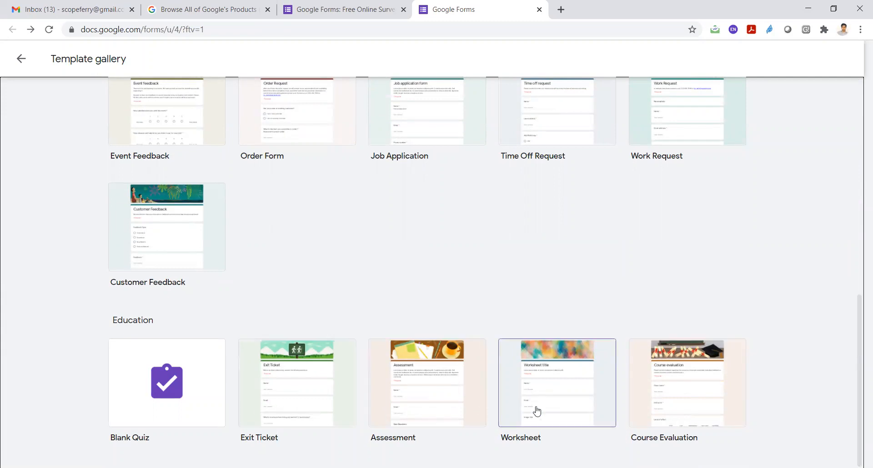
{"action": "left_click_drag", "start_coordinate": [860, 438], "coordinate": [852, 195]}
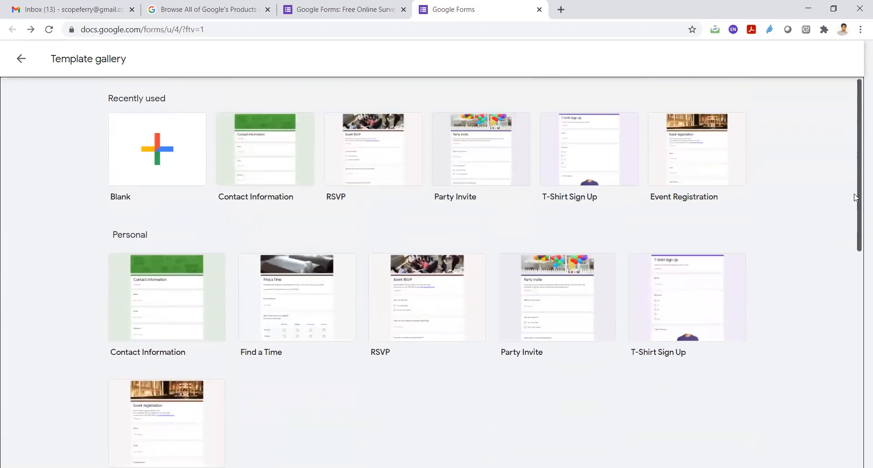
{"action": "left_click", "coordinate": [126, 130]}
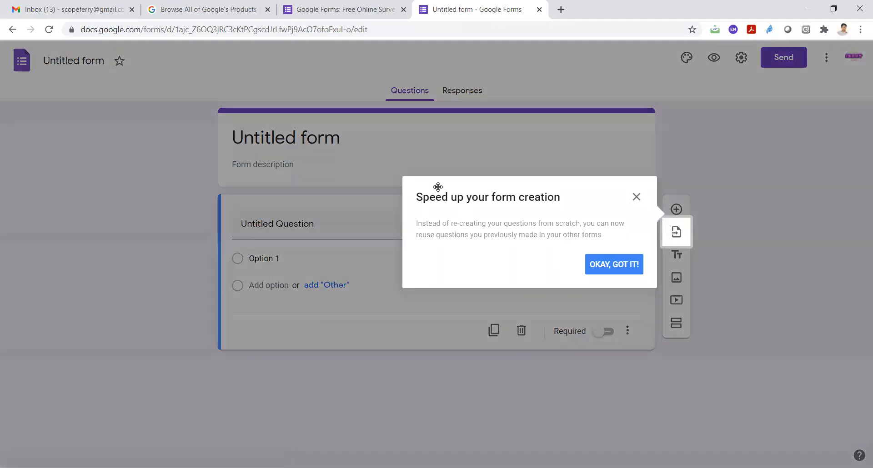
{"action": "left_click", "coordinate": [597, 267]}
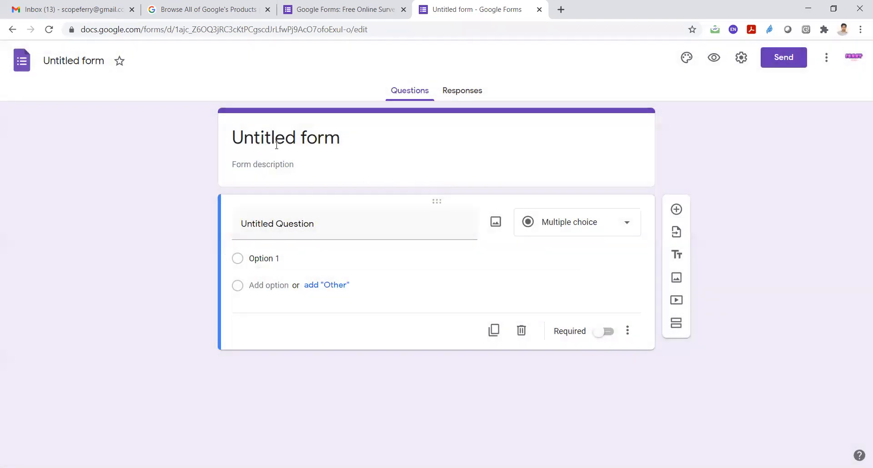
Step: Title the form "Ferry Tech" and give the form file the same name
{"action": "left_click", "coordinate": [263, 140]}
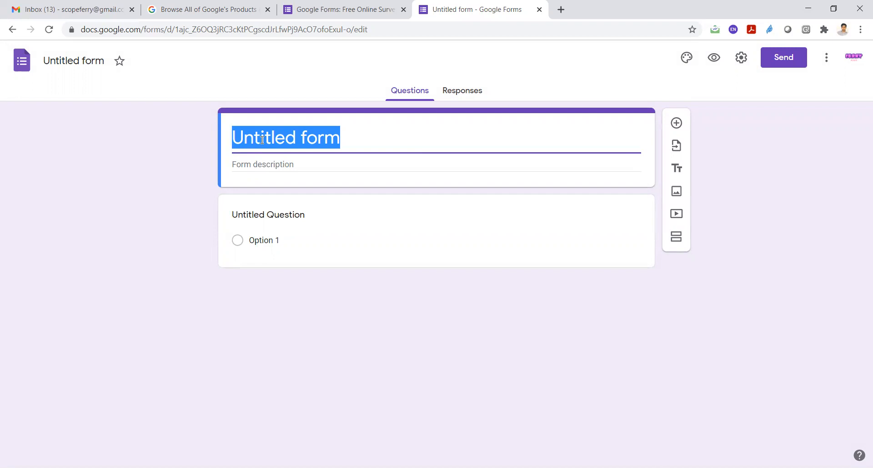
{"action": "type", "text": "Fe"}
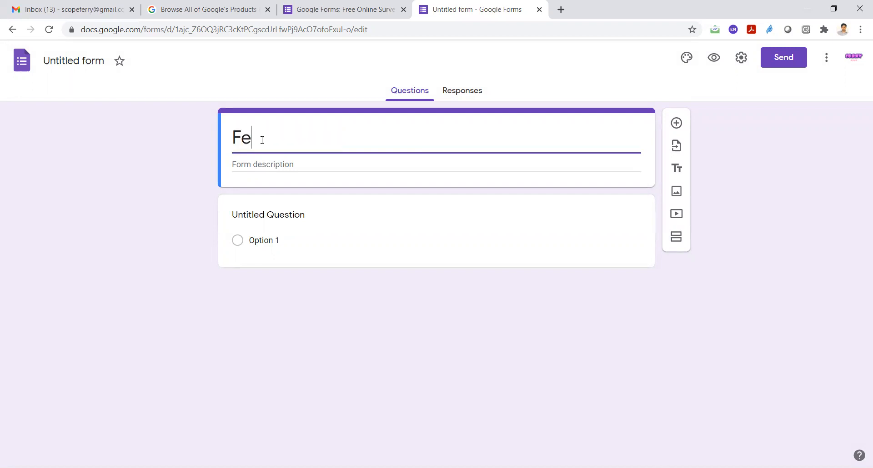
{"action": "type", "text": "rry Tech"}
{"action": "left_click", "coordinate": [172, 184]}
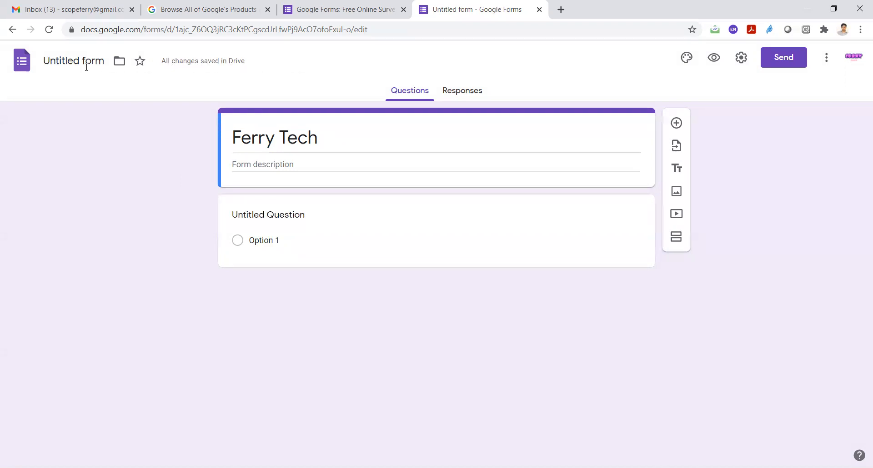
{"action": "left_click", "coordinate": [80, 64]}
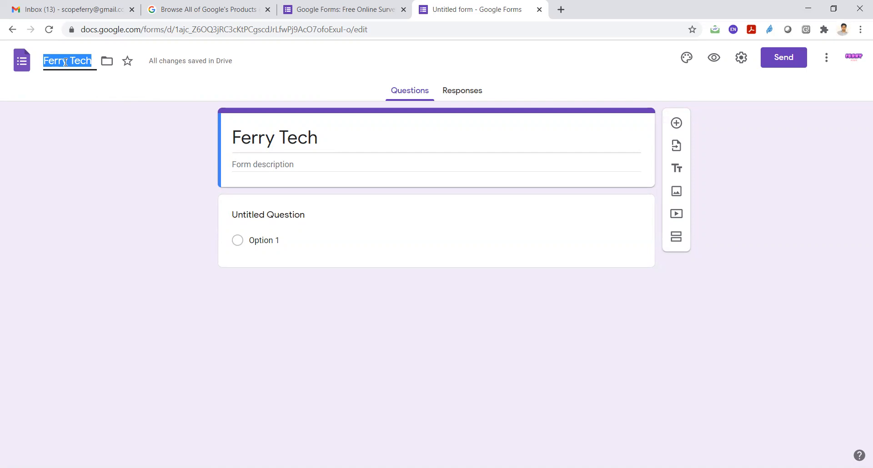
{"action": "left_click", "coordinate": [109, 128]}
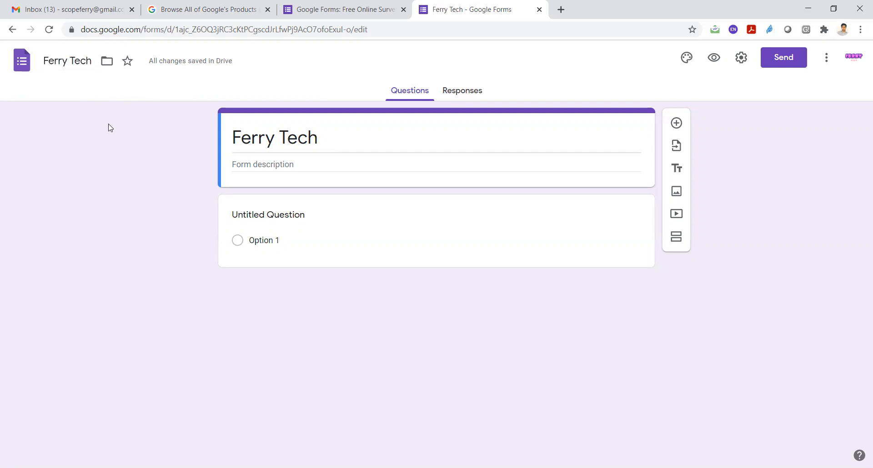
Step: Enter "What is Your Name ?" as the first question, keep it as a short answer and make it required
{"action": "left_click", "coordinate": [291, 232]}
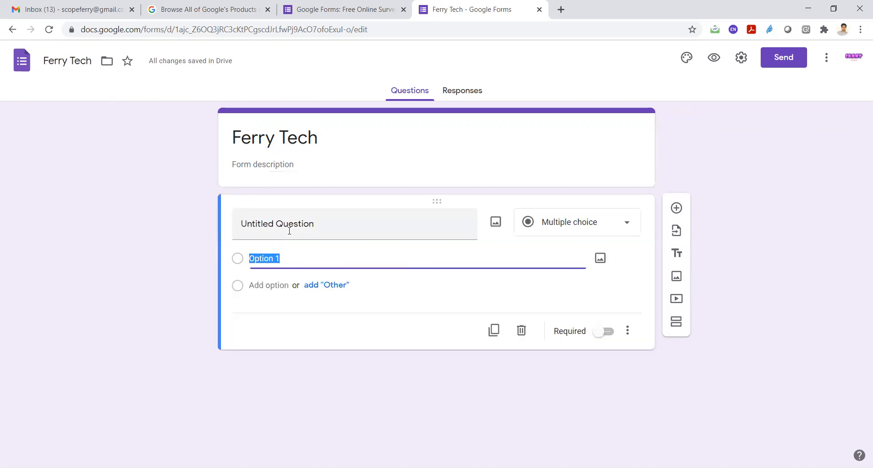
{"action": "left_click", "coordinate": [322, 225]}
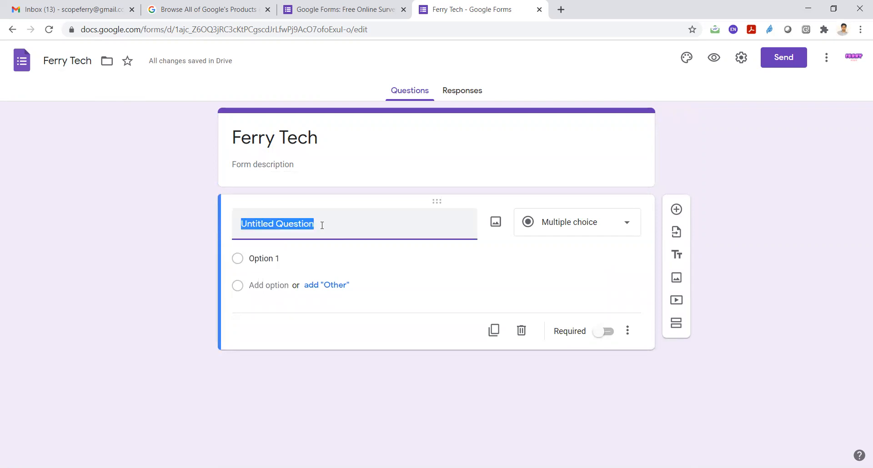
{"action": "type", "text": "What is"}
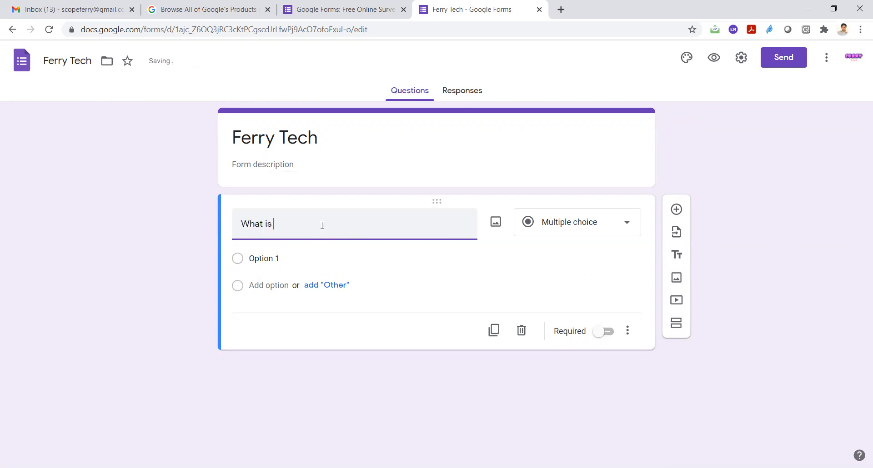
{"action": "type", "text": " Your Name ?"}
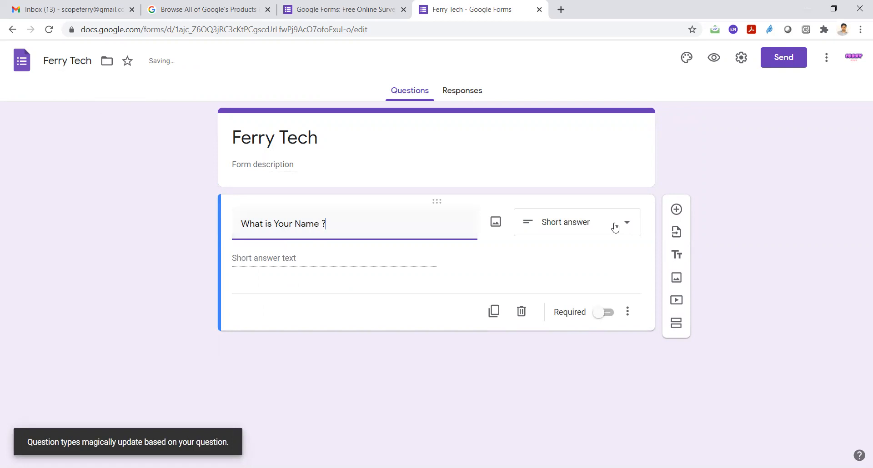
{"action": "left_click", "coordinate": [615, 227]}
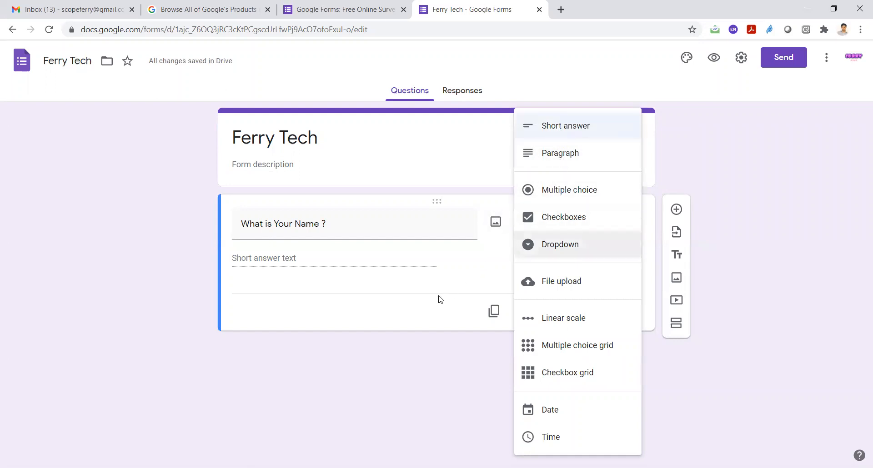
{"action": "left_click", "coordinate": [437, 321]}
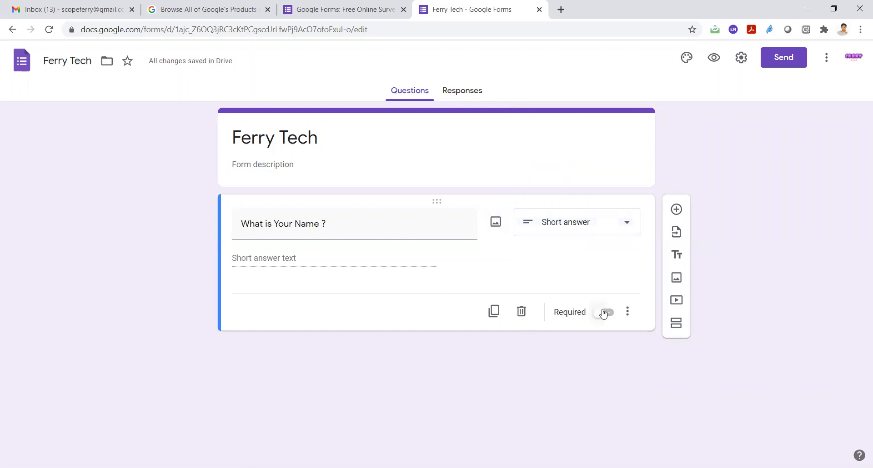
{"action": "left_click", "coordinate": [608, 317]}
Step: Duplicate the name question and change the copy's text to "What is the name of Your City"
{"action": "left_click", "coordinate": [494, 312]}
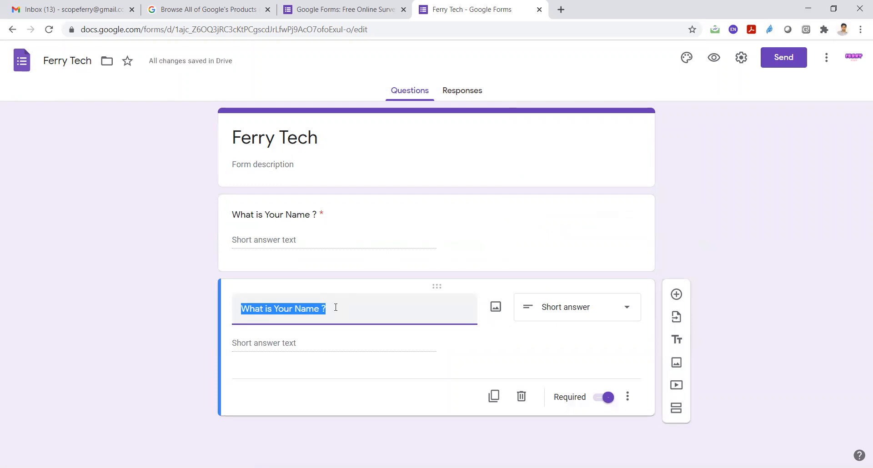
{"action": "type", "text": "What "}
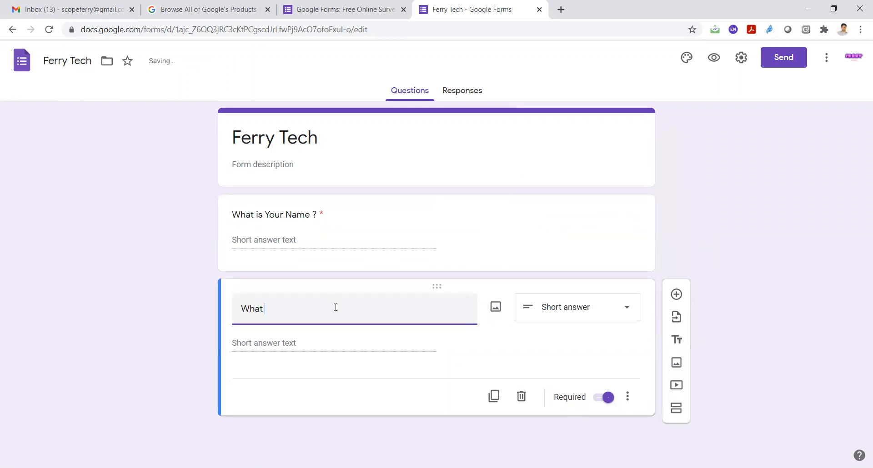
{"action": "type", "text": "is the name of Your City"}
Step: Change the city question to multiple choice and give it two answer options, Option 1 and Option 2
{"action": "left_click", "coordinate": [557, 314]}
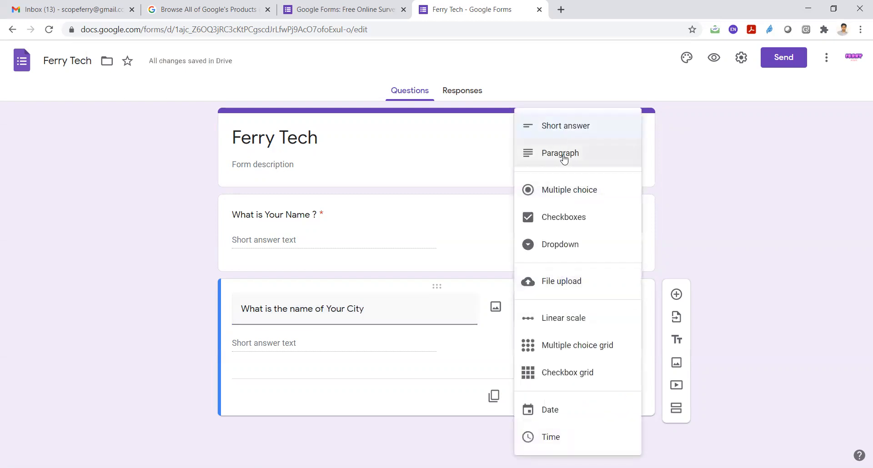
{"action": "left_click", "coordinate": [565, 192]}
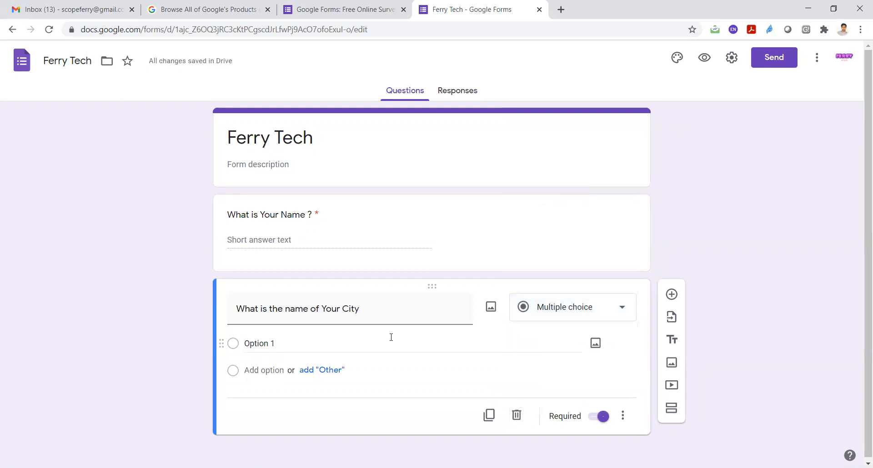
{"action": "left_click", "coordinate": [268, 371]}
{"action": "left_click", "coordinate": [269, 397]}
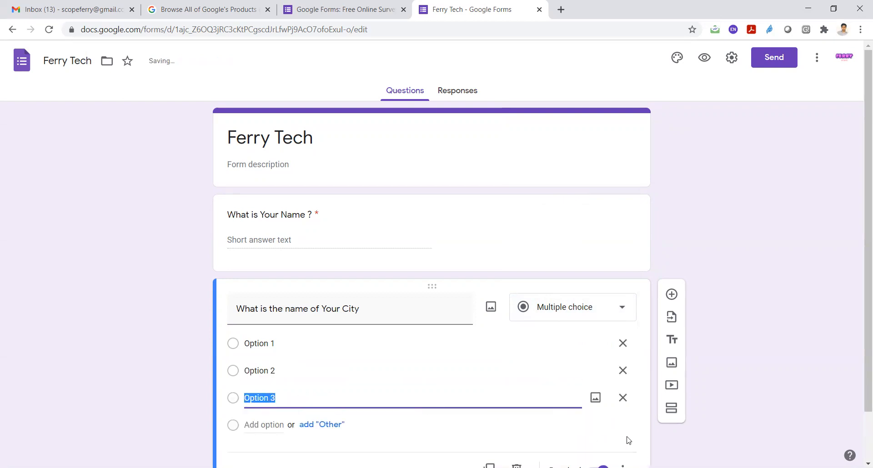
{"action": "left_click", "coordinate": [624, 399]}
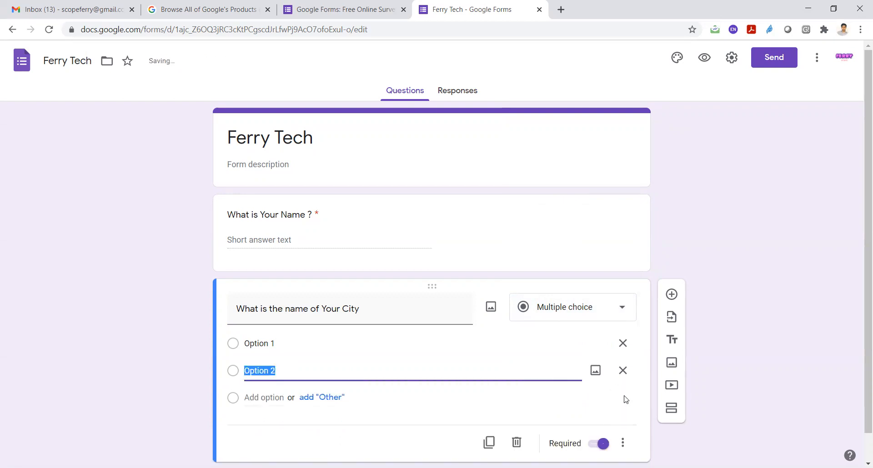
{"action": "left_click", "coordinate": [616, 312]}
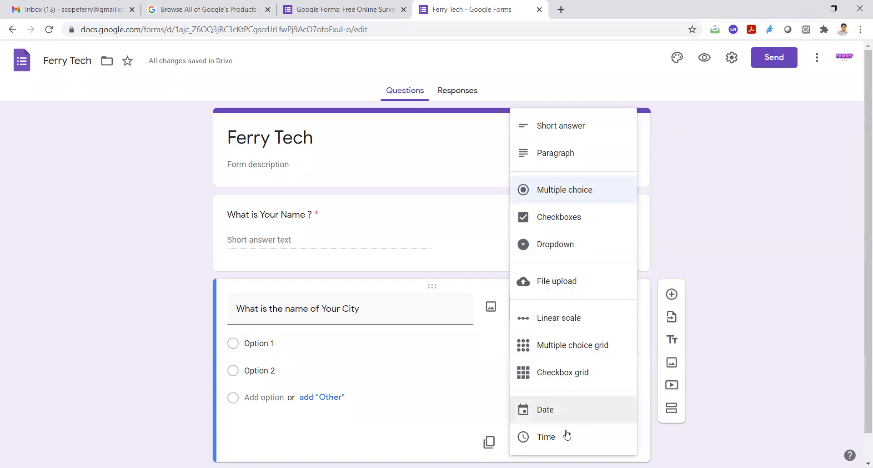
{"action": "left_click", "coordinate": [717, 326]}
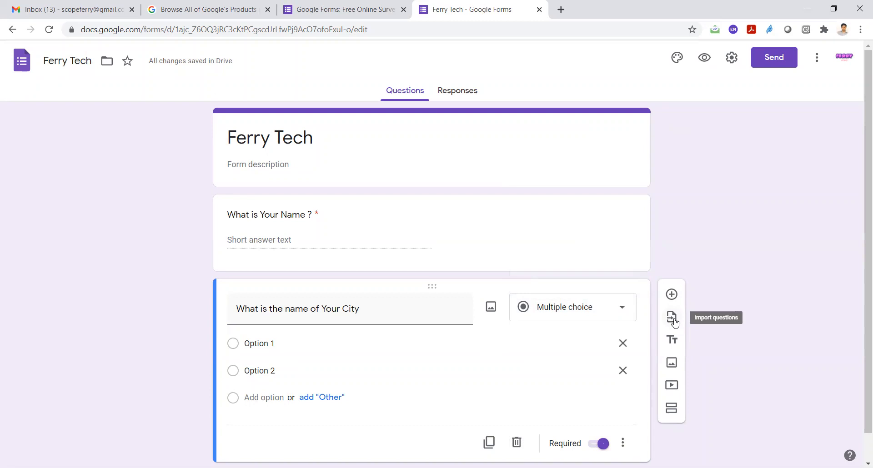
Step: Look through the sources for inserting an image, including camera with access blocked, URL, Photos, Google Drive and file upload, without inserting anything
{"action": "left_click", "coordinate": [673, 363]}
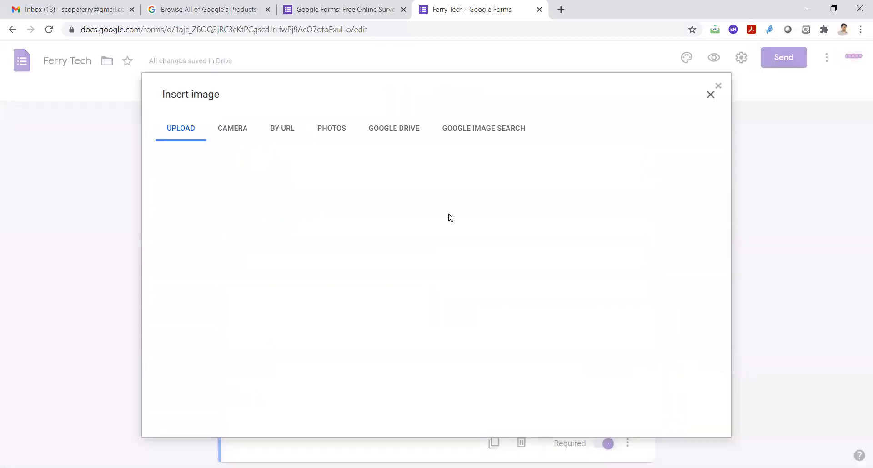
{"action": "left_click", "coordinate": [232, 129]}
{"action": "left_click", "coordinate": [181, 129]}
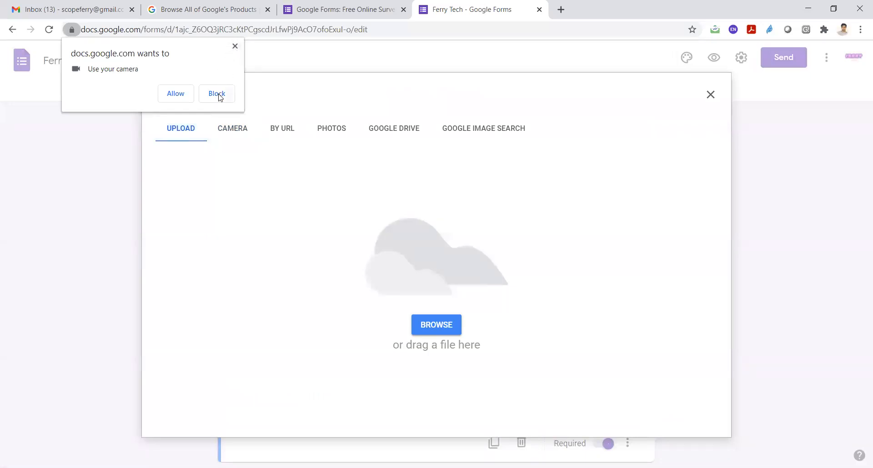
{"action": "left_click", "coordinate": [216, 94]}
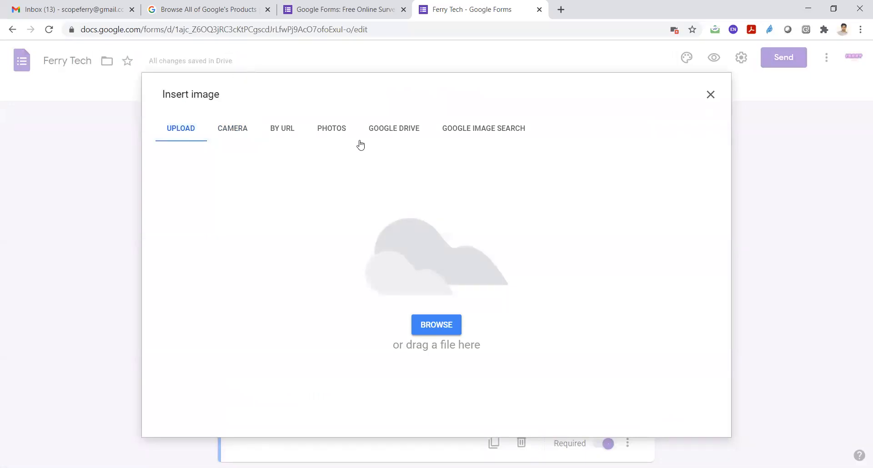
{"action": "left_click", "coordinate": [237, 129]}
{"action": "left_click", "coordinate": [278, 130]}
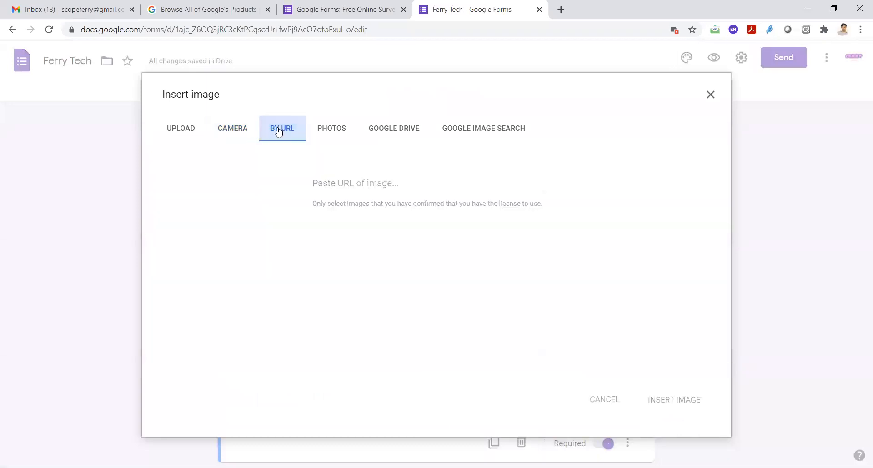
{"action": "left_click", "coordinate": [337, 136]}
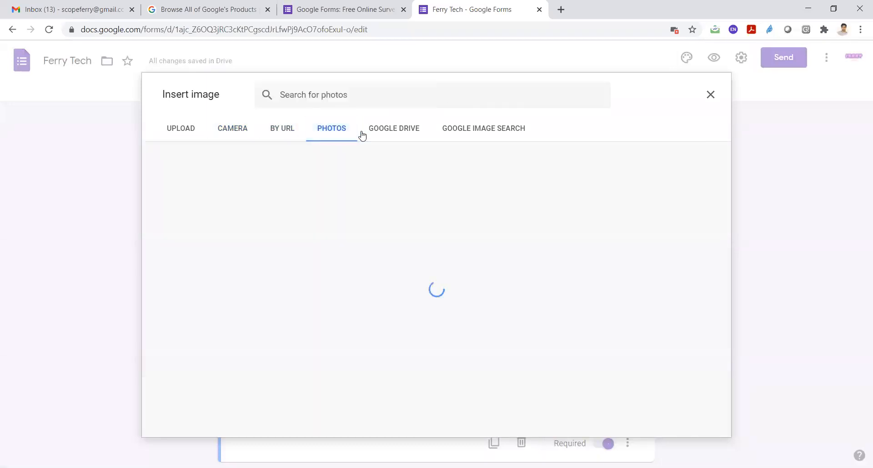
{"action": "left_click", "coordinate": [386, 133]}
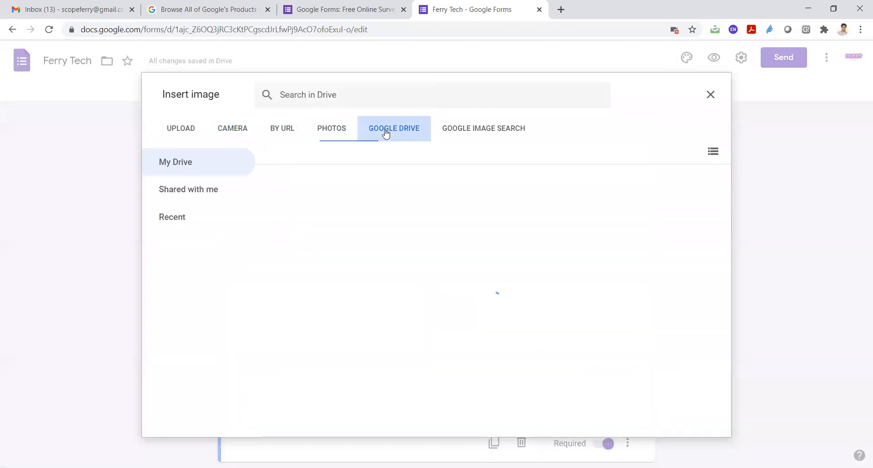
{"action": "left_click", "coordinate": [193, 132]}
{"action": "left_click", "coordinate": [428, 331]}
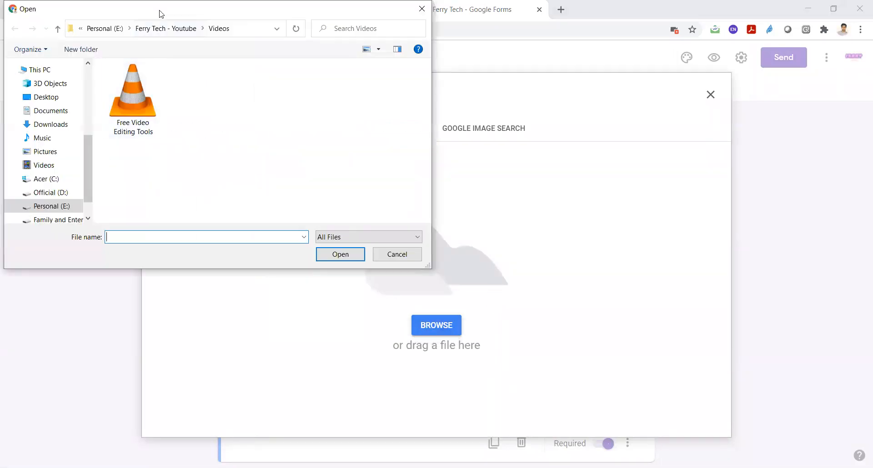
{"action": "left_click_drag", "start_coordinate": [161, 12], "coordinate": [159, 103]}
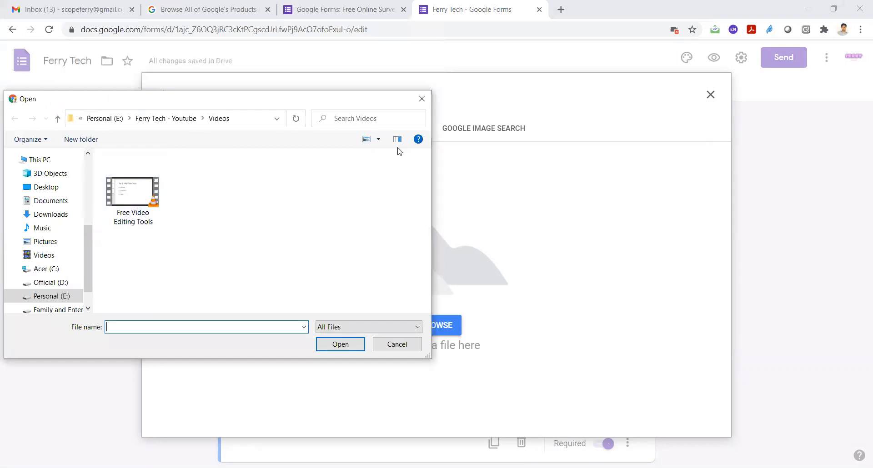
{"action": "left_click", "coordinate": [416, 104]}
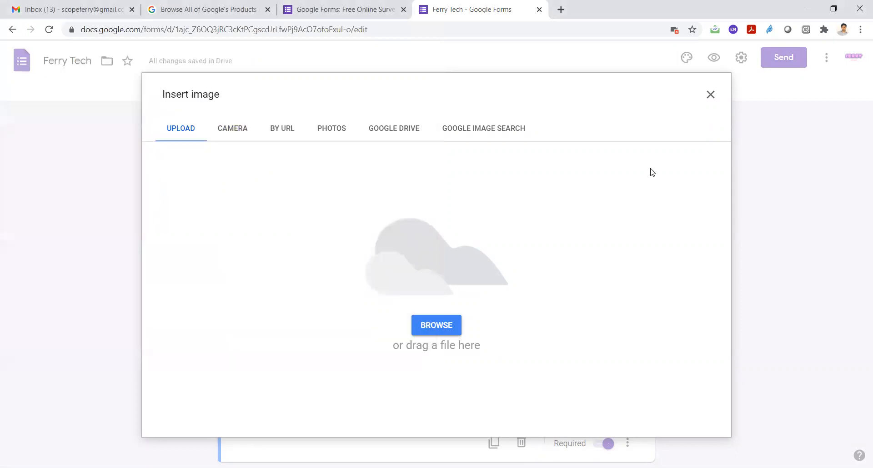
{"action": "left_click", "coordinate": [711, 94]}
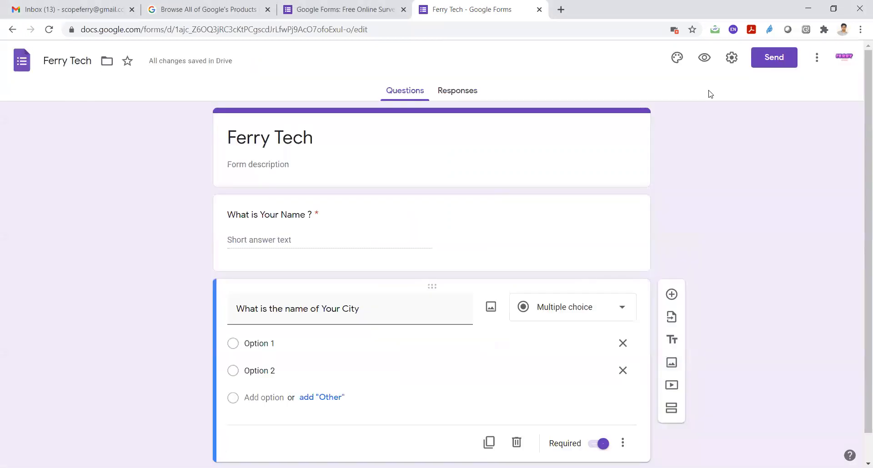
Step: Add a new section after the "What is the name of Your City" question
{"action": "scroll", "coordinate": [860, 255], "scroll_direction": "down", "scroll_amount": 1}
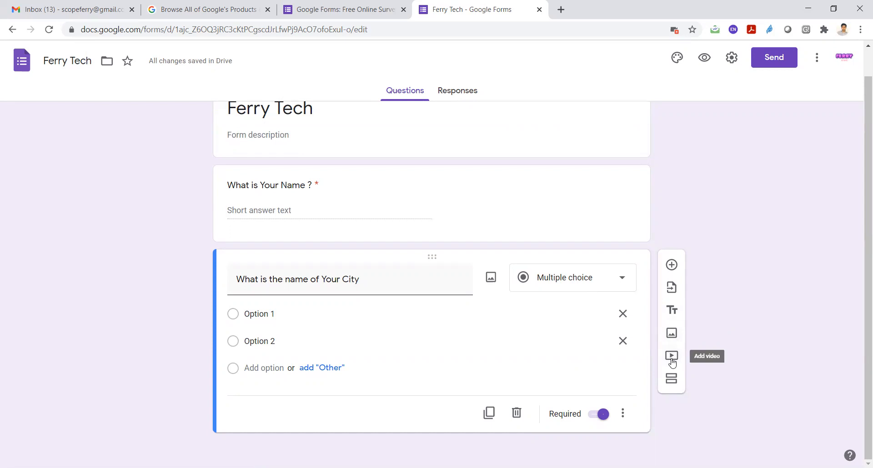
{"action": "left_click", "coordinate": [672, 379]}
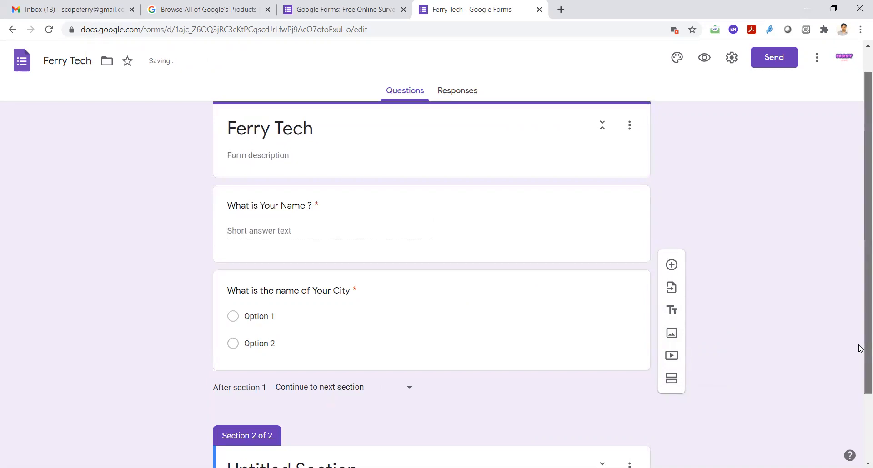
{"action": "scroll", "coordinate": [860, 310], "scroll_direction": "up", "scroll_amount": 1}
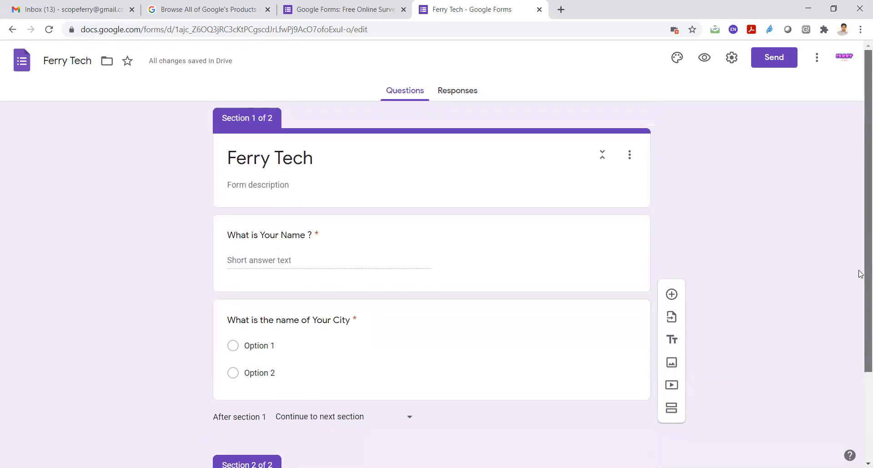
{"action": "scroll", "coordinate": [860, 296], "scroll_direction": "down", "scroll_amount": 3}
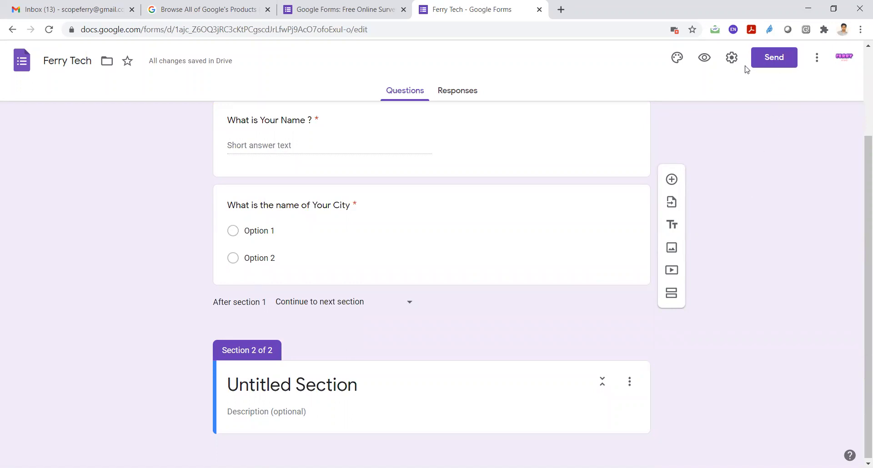
Step: Preview the form, try to continue to the next section without answering the required questions, and close the preview
{"action": "left_click", "coordinate": [709, 61]}
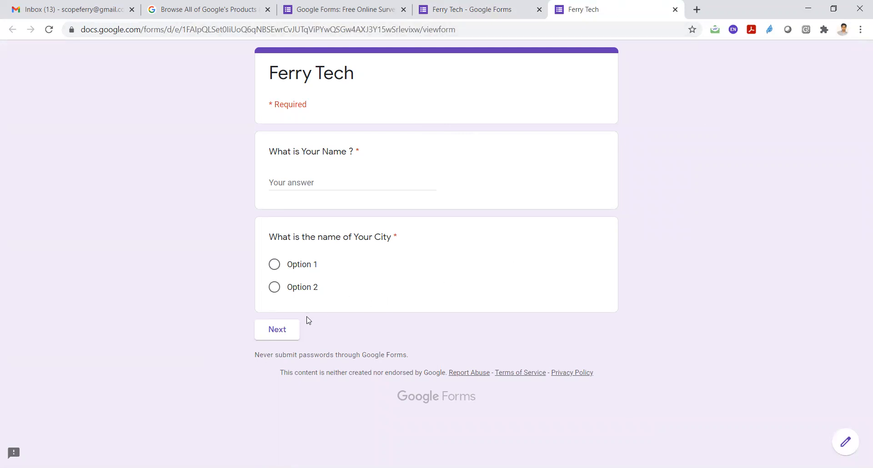
{"action": "left_click", "coordinate": [285, 331]}
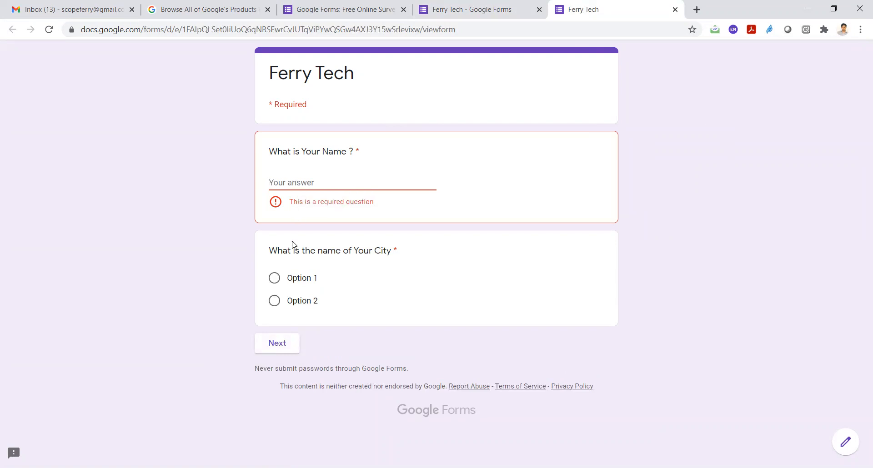
{"action": "left_click", "coordinate": [675, 9]}
Step: Try Light Blue as the form's theme color and change it to Red Orange
{"action": "left_click", "coordinate": [679, 65]}
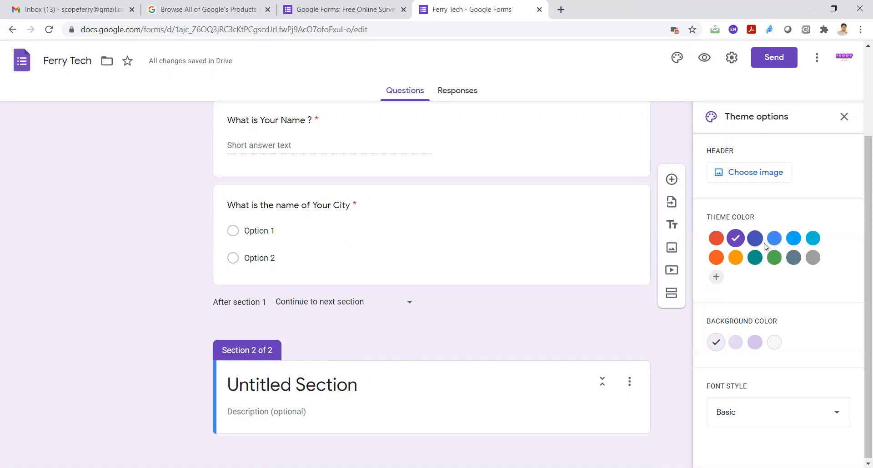
{"action": "left_click", "coordinate": [775, 246]}
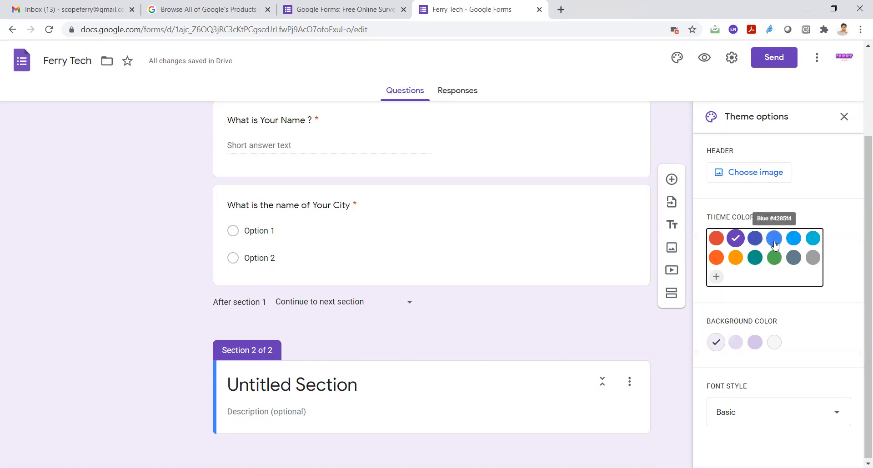
{"action": "left_click", "coordinate": [795, 243]}
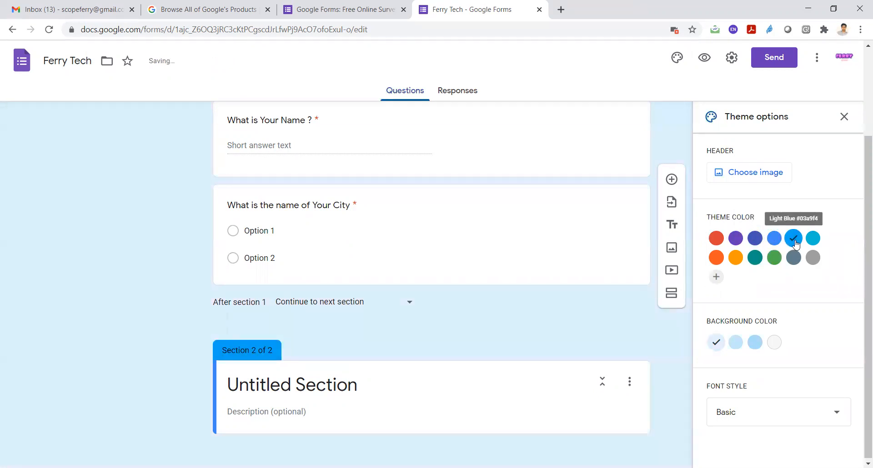
{"action": "left_click", "coordinate": [717, 258]}
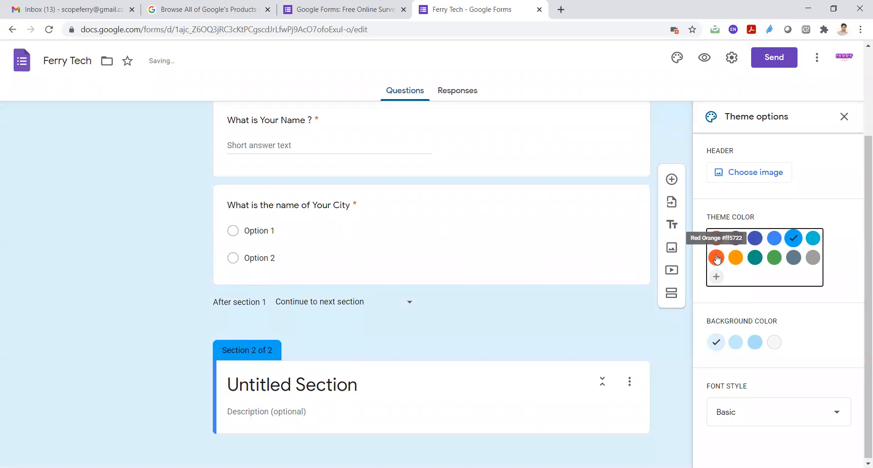
Step: Insert the colored yarn picture from the Work and School themes as the form header and remove the image again
{"action": "left_click", "coordinate": [737, 175]}
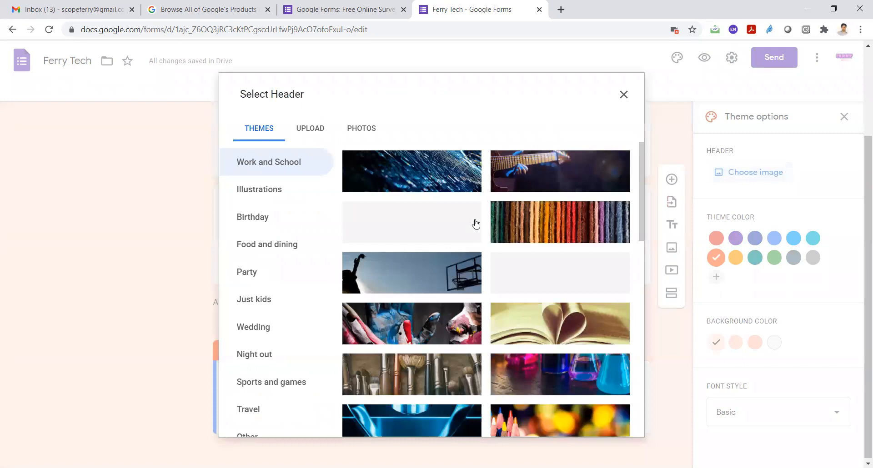
{"action": "left_click", "coordinate": [525, 223]}
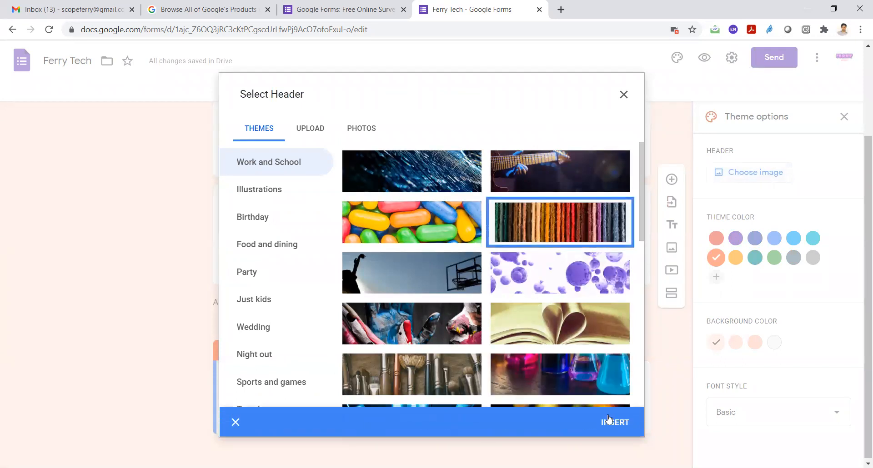
{"action": "left_click", "coordinate": [608, 420]}
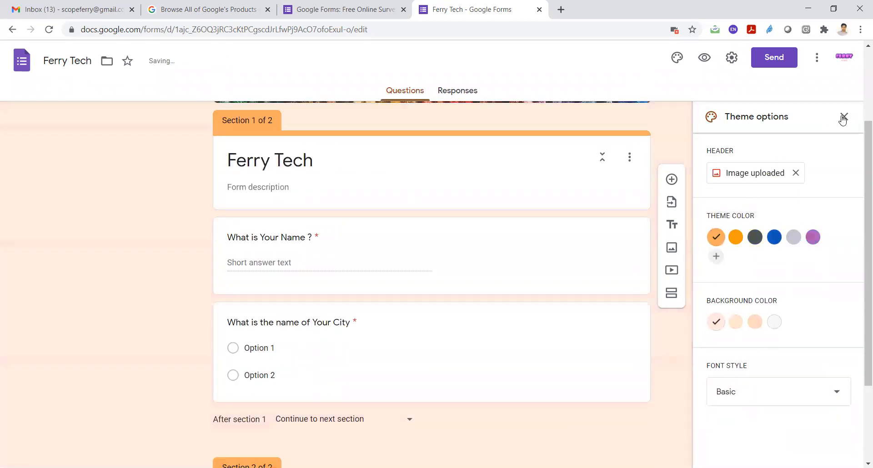
{"action": "left_click_drag", "start_coordinate": [858, 136], "coordinate": [860, 57]}
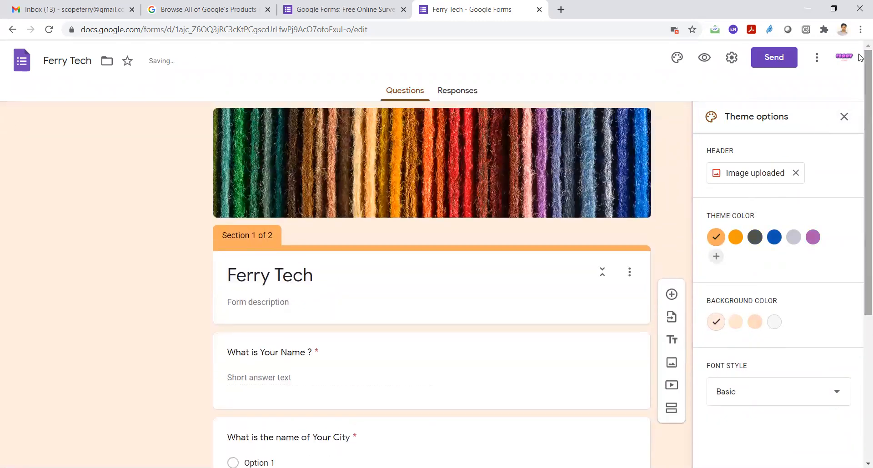
{"action": "left_click", "coordinate": [796, 173]}
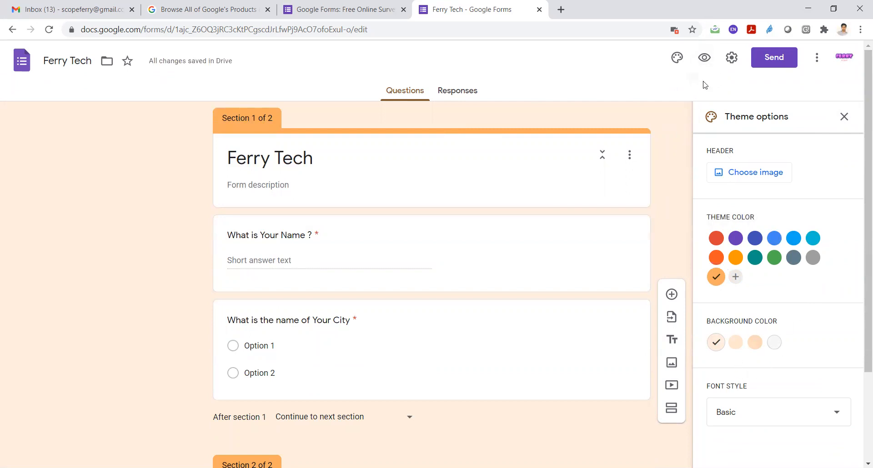
Step: Review the options for sending the form by email and by link, and close them without sending
{"action": "left_click", "coordinate": [767, 64]}
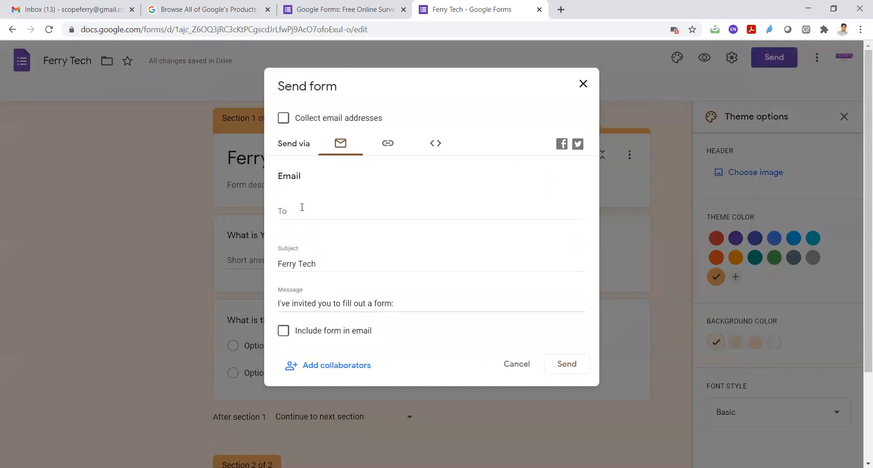
{"action": "left_click", "coordinate": [301, 208]}
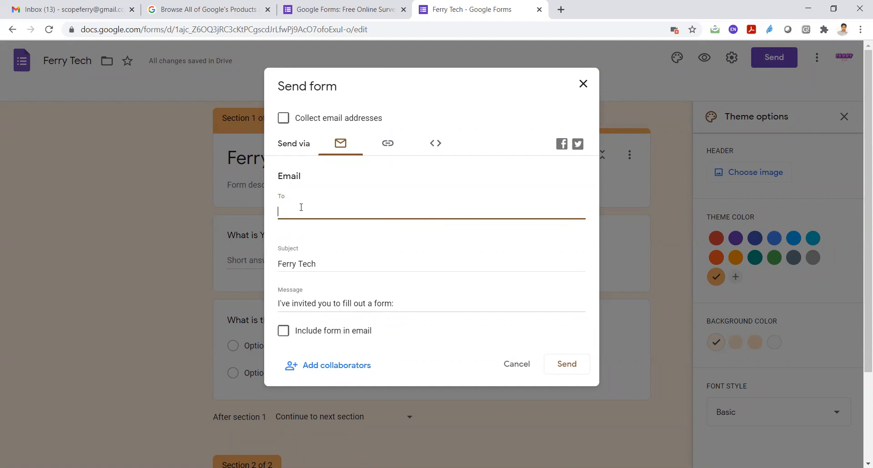
{"action": "left_click", "coordinate": [387, 145]}
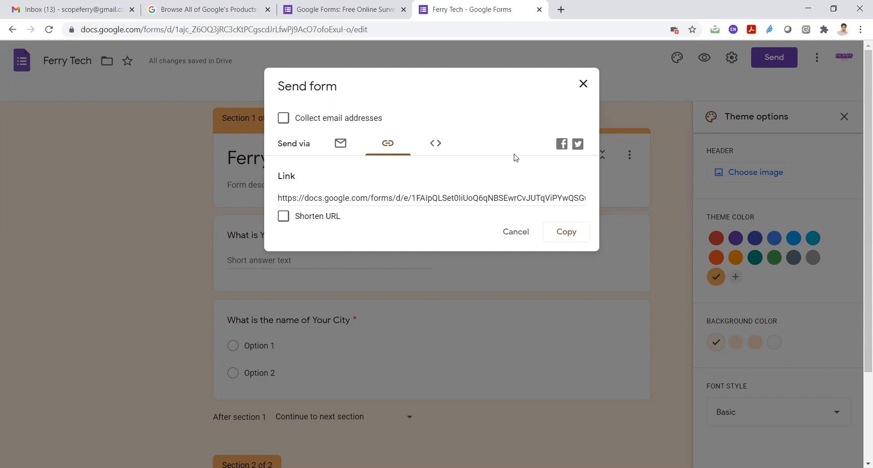
{"action": "left_click", "coordinate": [583, 85]}
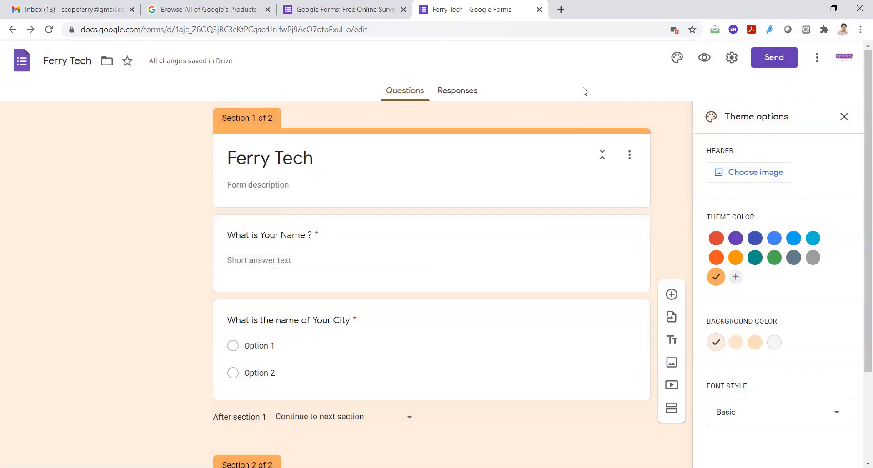
Step: Turn on collecting email addresses and limit the form to 1 response per respondent in the general settings
{"action": "left_click", "coordinate": [733, 59]}
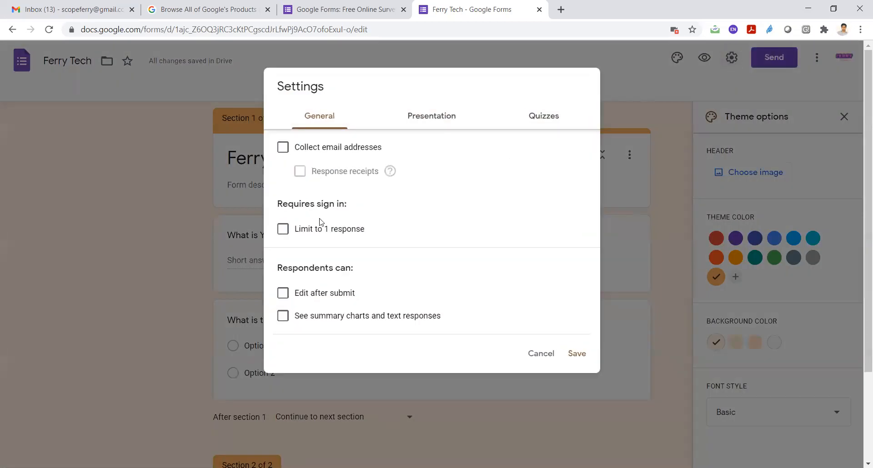
{"action": "left_click", "coordinate": [282, 148]}
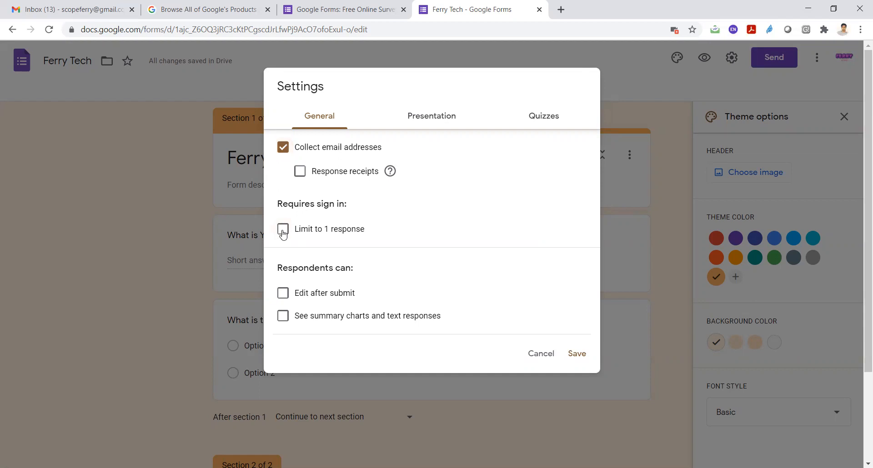
{"action": "left_click", "coordinate": [283, 231]}
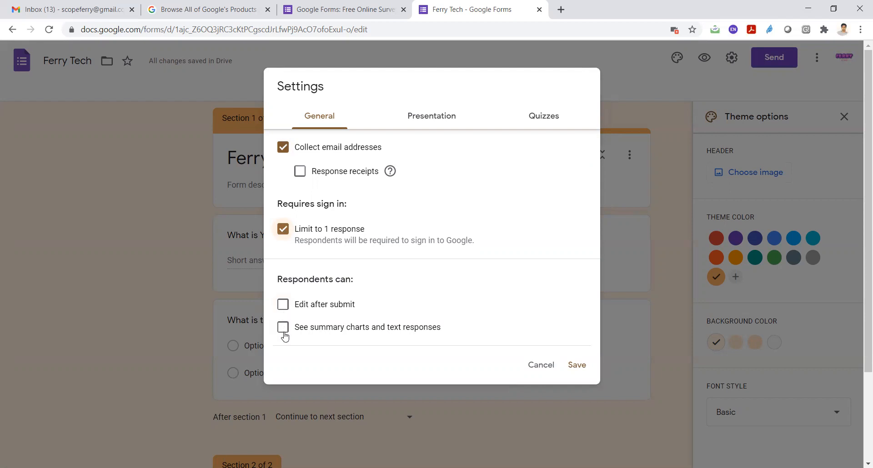
Step: Review the presentation settings, turn the form into a quiz, and save the settings
{"action": "left_click", "coordinate": [444, 116]}
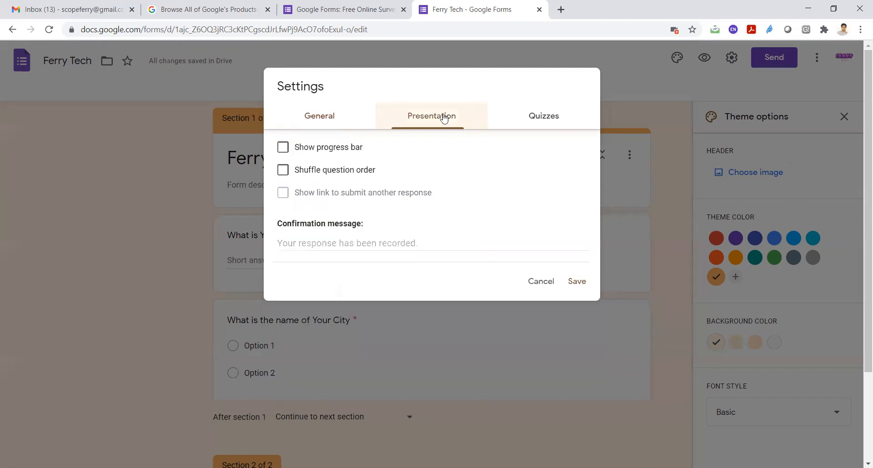
{"action": "left_click", "coordinate": [284, 148]}
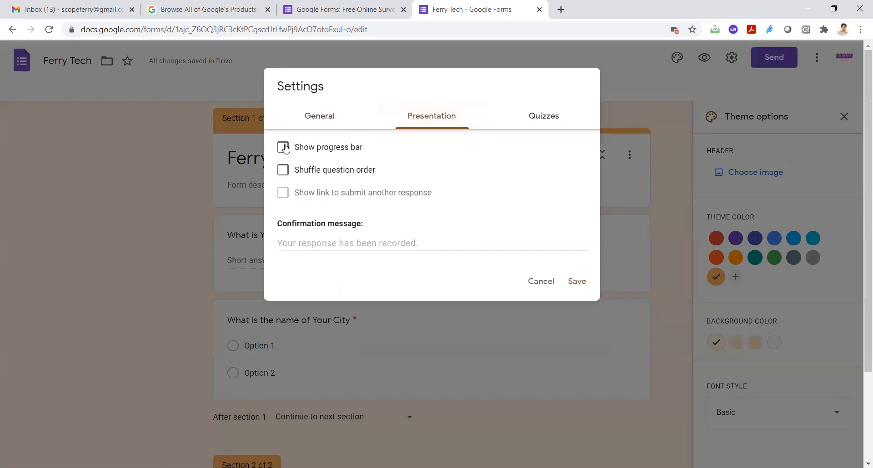
{"action": "left_click", "coordinate": [284, 175]}
{"action": "left_click", "coordinate": [538, 120]}
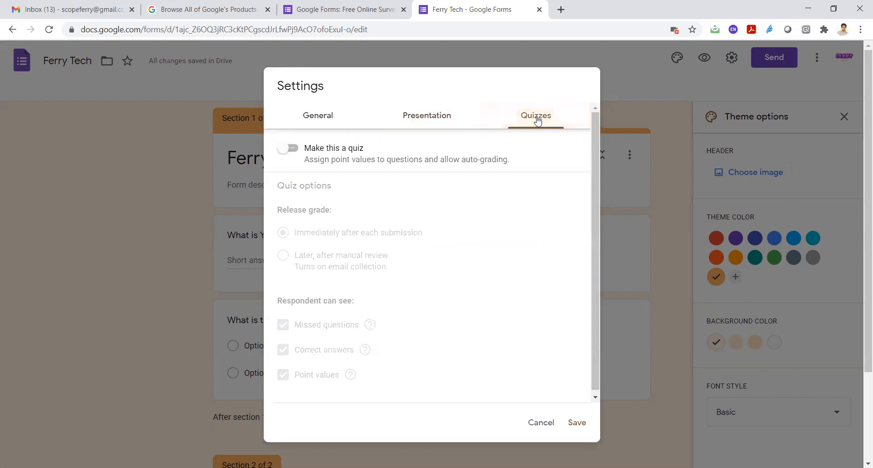
{"action": "left_click", "coordinate": [294, 153]}
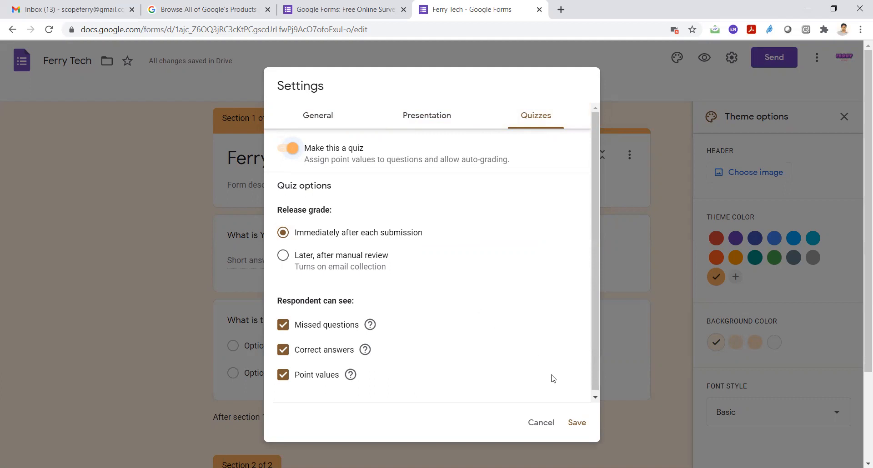
{"action": "left_click", "coordinate": [576, 423]}
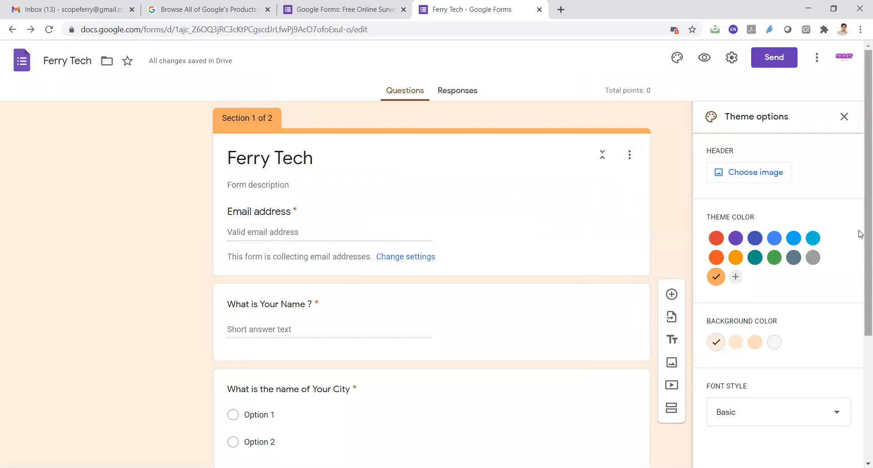
Step: Show response validation for the "What is Your Name ?" short-answer question
{"action": "left_click_drag", "start_coordinate": [861, 232], "coordinate": [861, 301]}
{"action": "left_click_drag", "start_coordinate": [859, 227], "coordinate": [860, 141]}
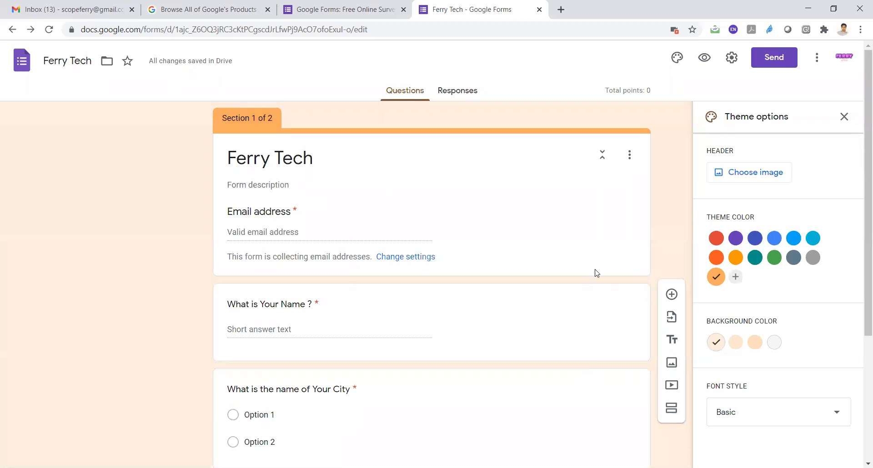
{"action": "left_click", "coordinate": [545, 340]}
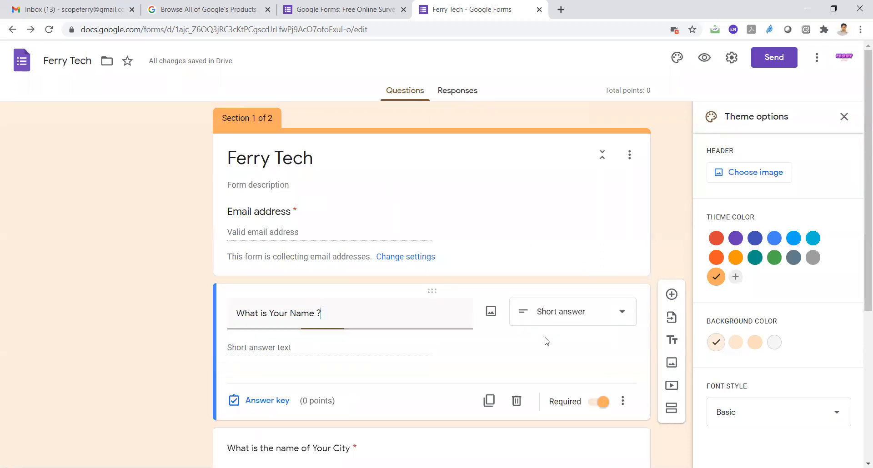
{"action": "left_click", "coordinate": [622, 401]}
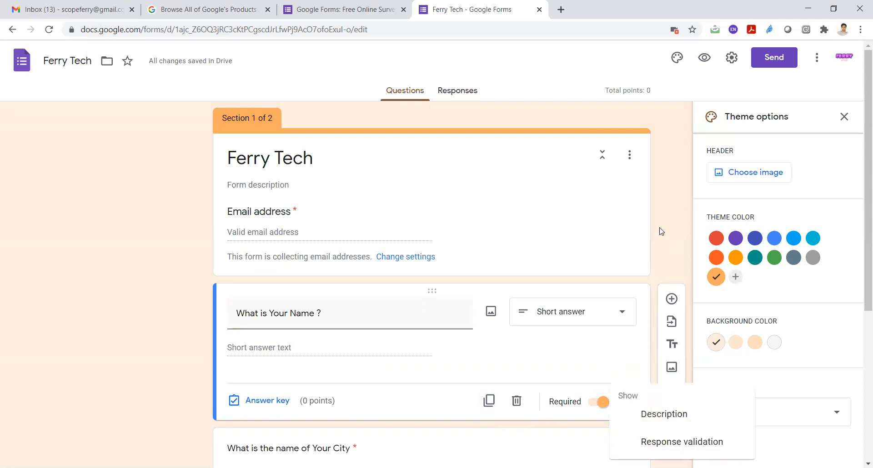
{"action": "left_click", "coordinate": [662, 231]}
{"action": "left_click", "coordinate": [626, 400]}
{"action": "left_click", "coordinate": [648, 440]}
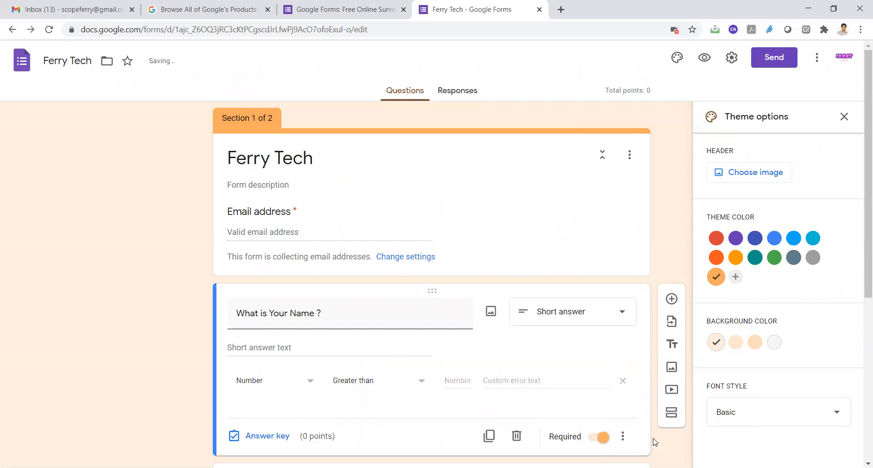
Step: Assign 2 points to the "What is Your Name ?" question in its answer key
{"action": "left_click", "coordinate": [279, 436]}
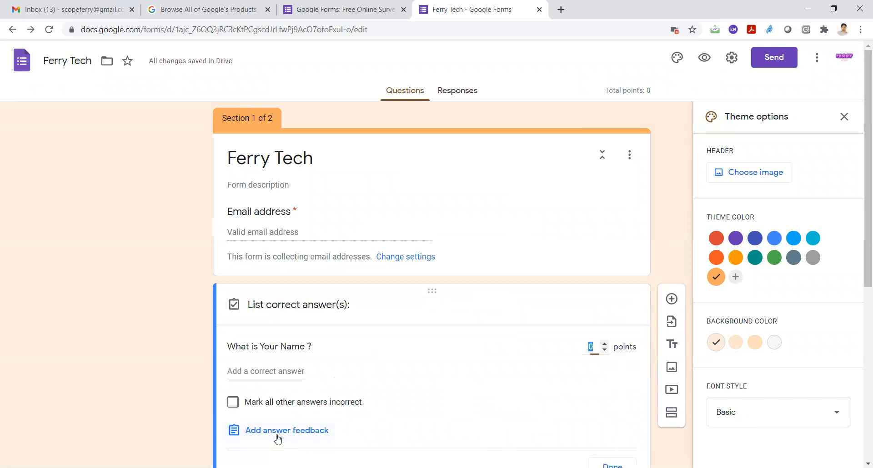
{"action": "left_click", "coordinate": [604, 345]}
{"action": "left_click", "coordinate": [605, 344]}
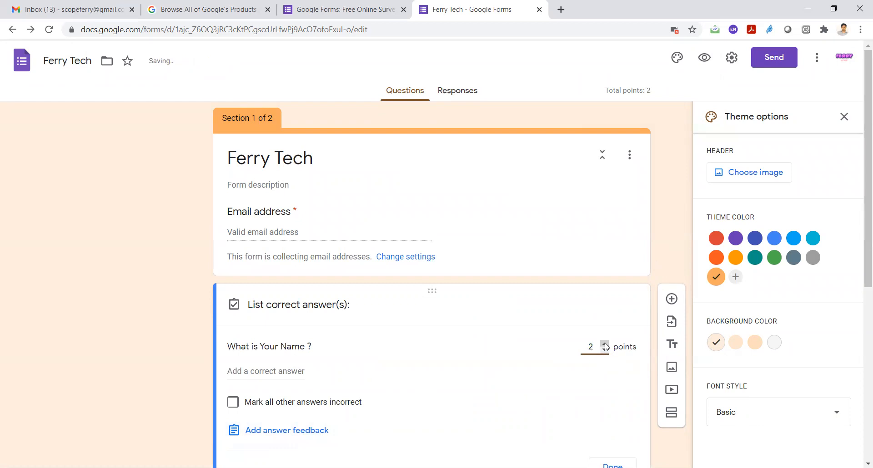
{"action": "left_click", "coordinate": [659, 255]}
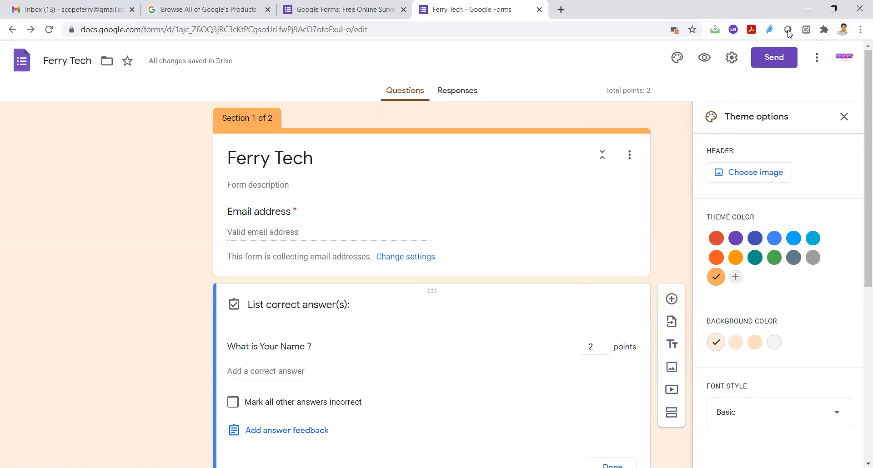
Step: Check the email and link options for sending the quiz form, and close them without sending
{"action": "left_click", "coordinate": [768, 59]}
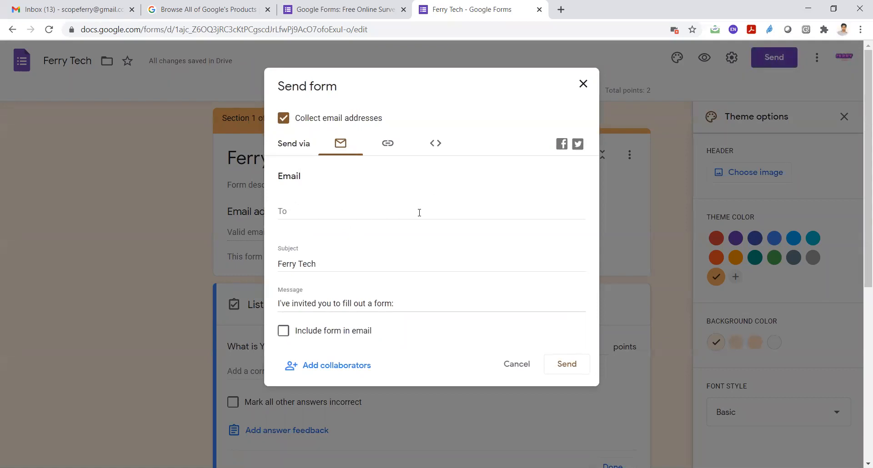
{"action": "left_click", "coordinate": [388, 143]}
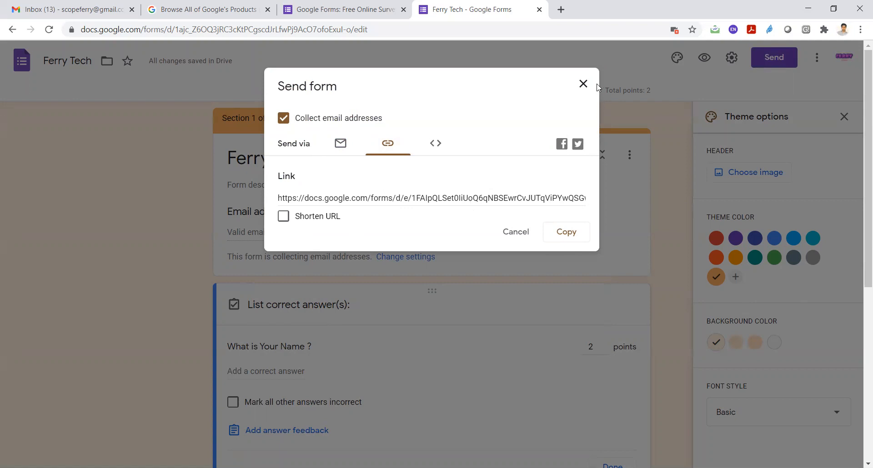
{"action": "left_click", "coordinate": [582, 85]}
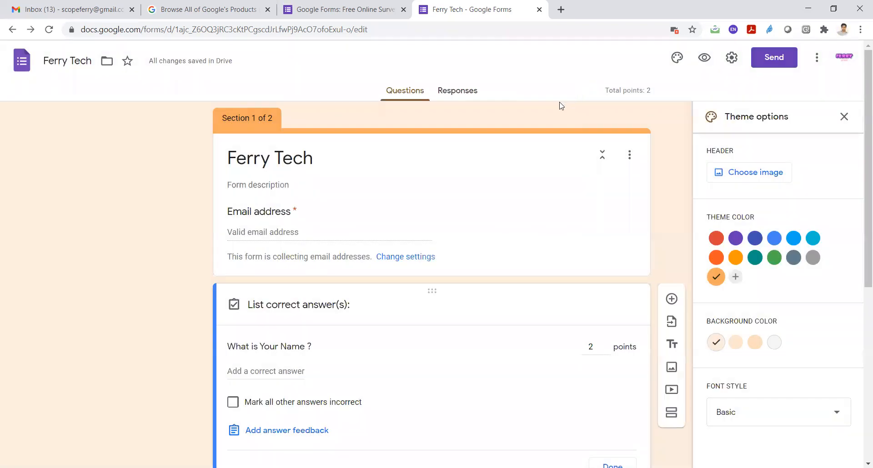